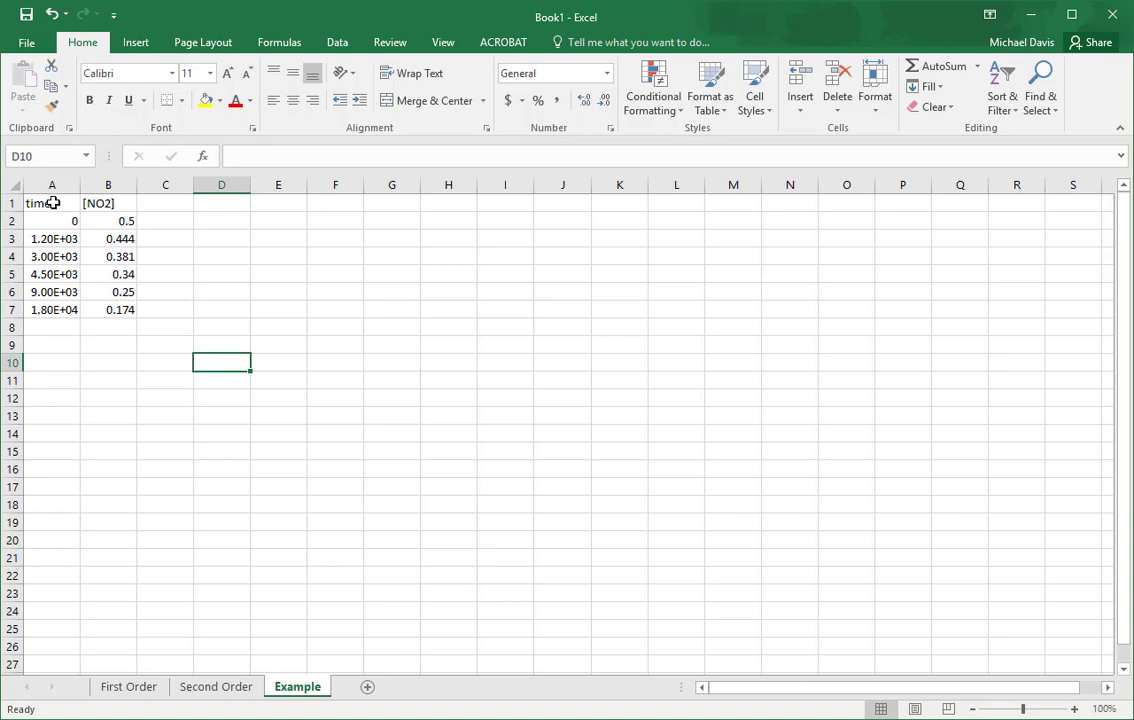
Step: Insert a scatter chart with smooth lines and markers from A1:B7 and place it below the data table
left_click_drag(53, 203, 101, 299)
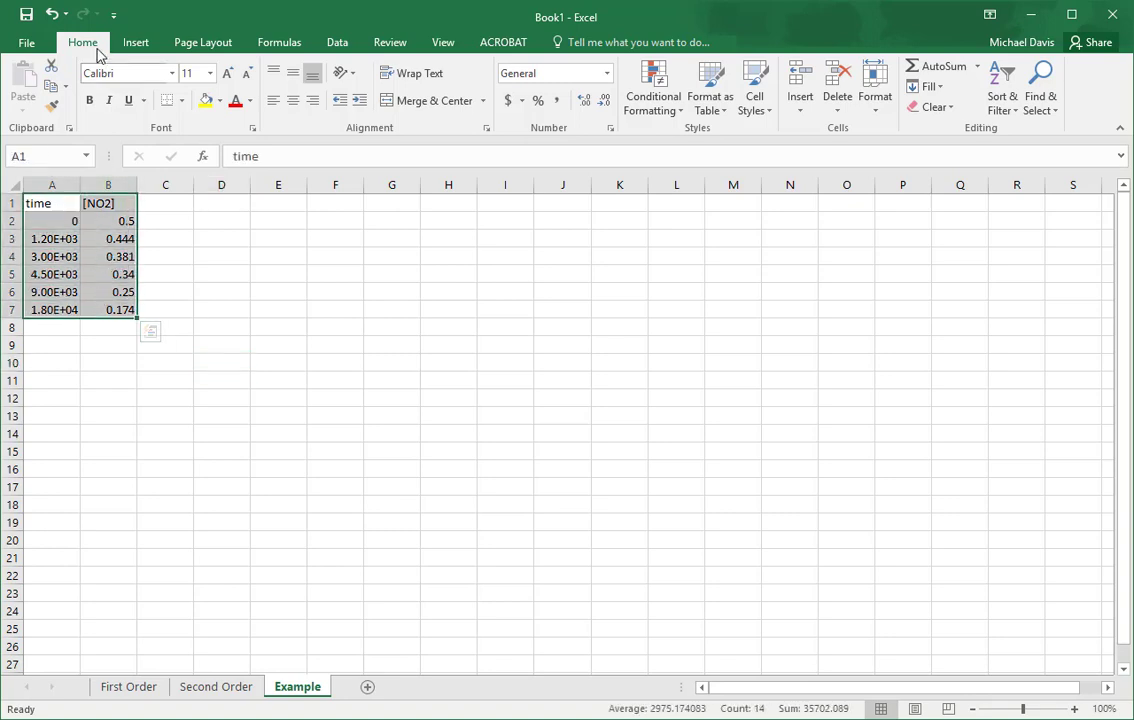
left_click(136, 43)
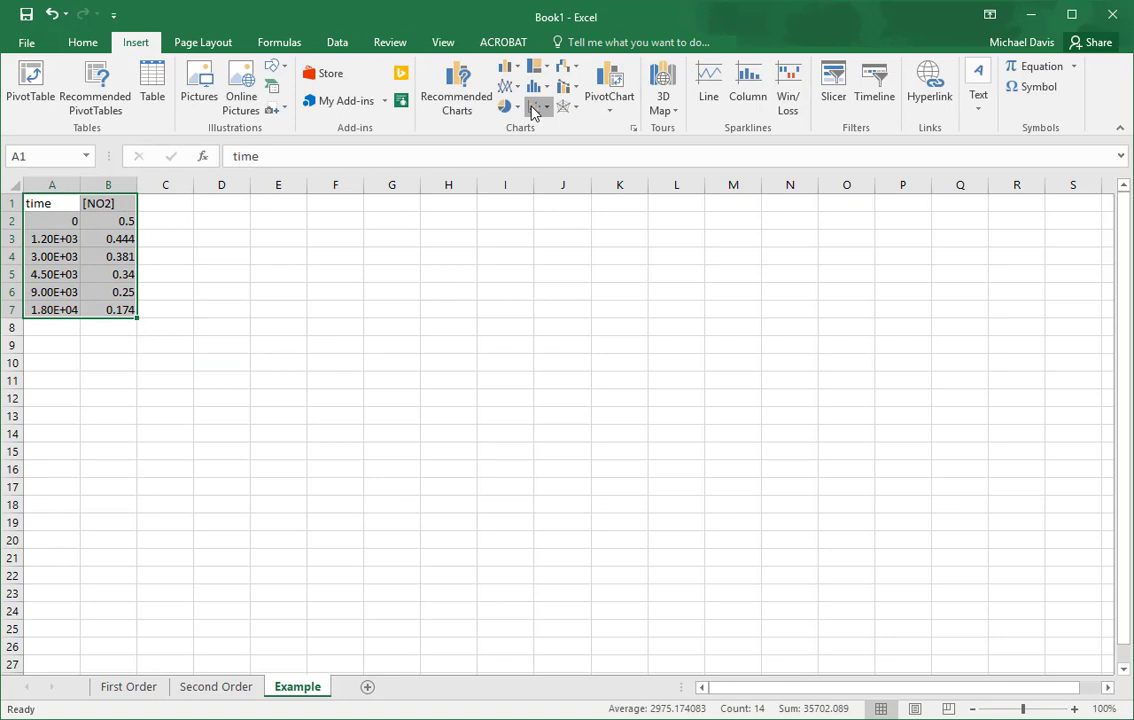
left_click(535, 110)
left_click(600, 162)
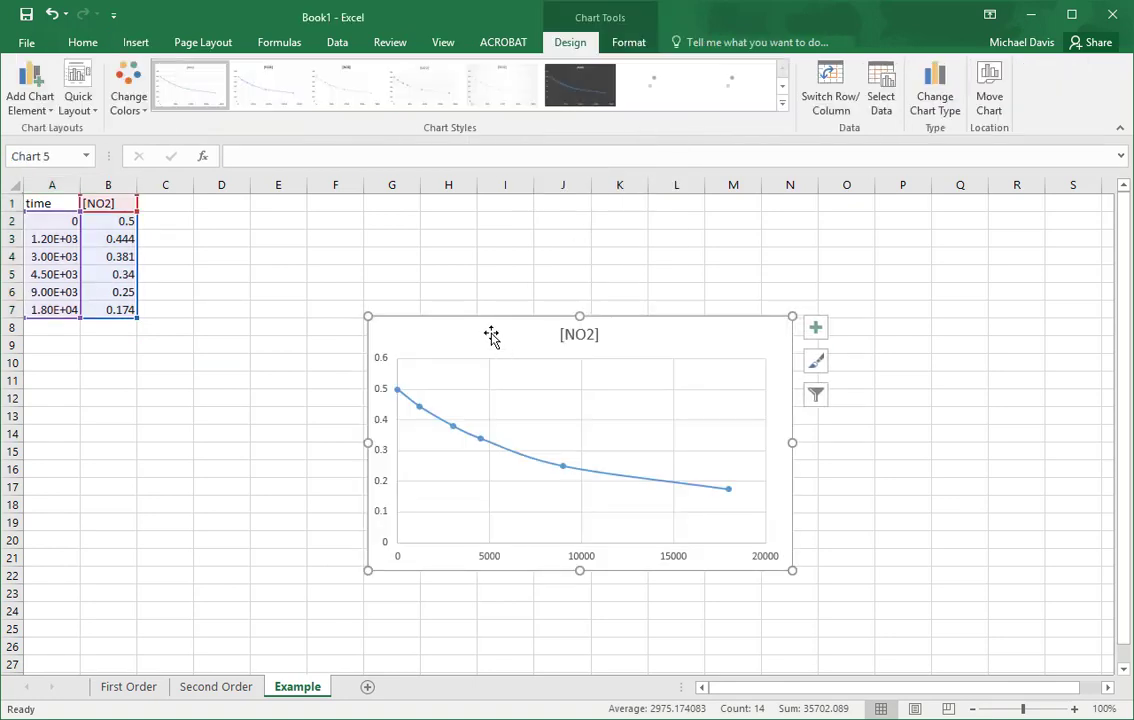
left_click_drag(491, 337, 197, 382)
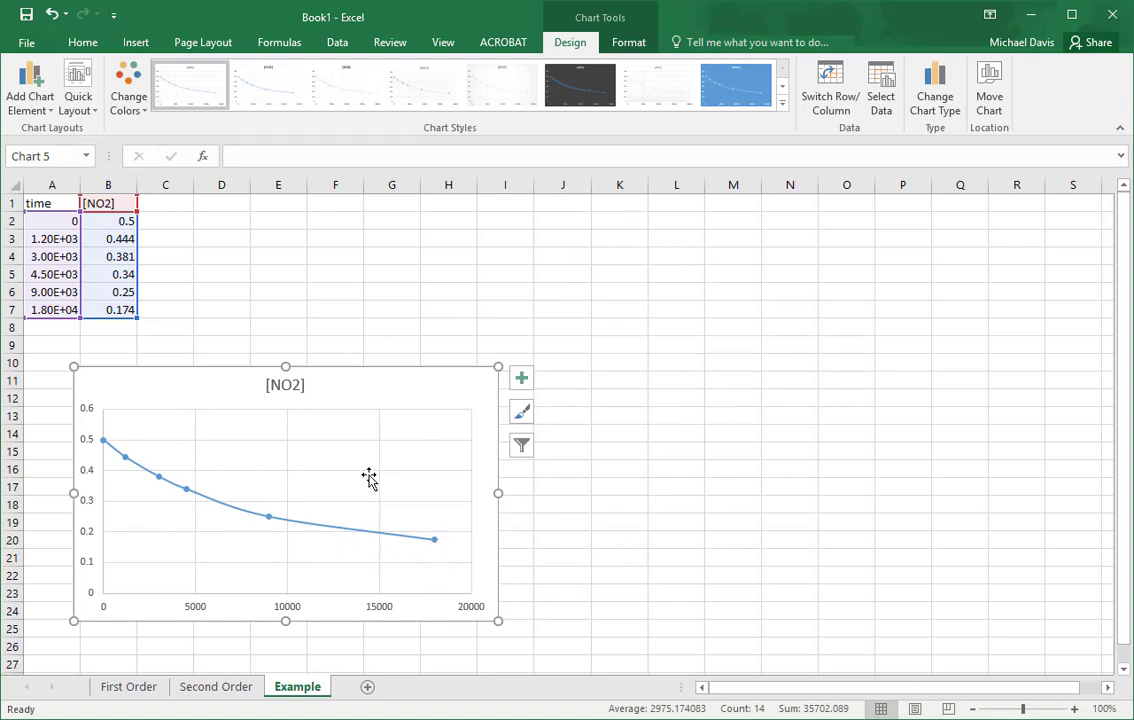
left_click_drag(162, 389, 133, 397)
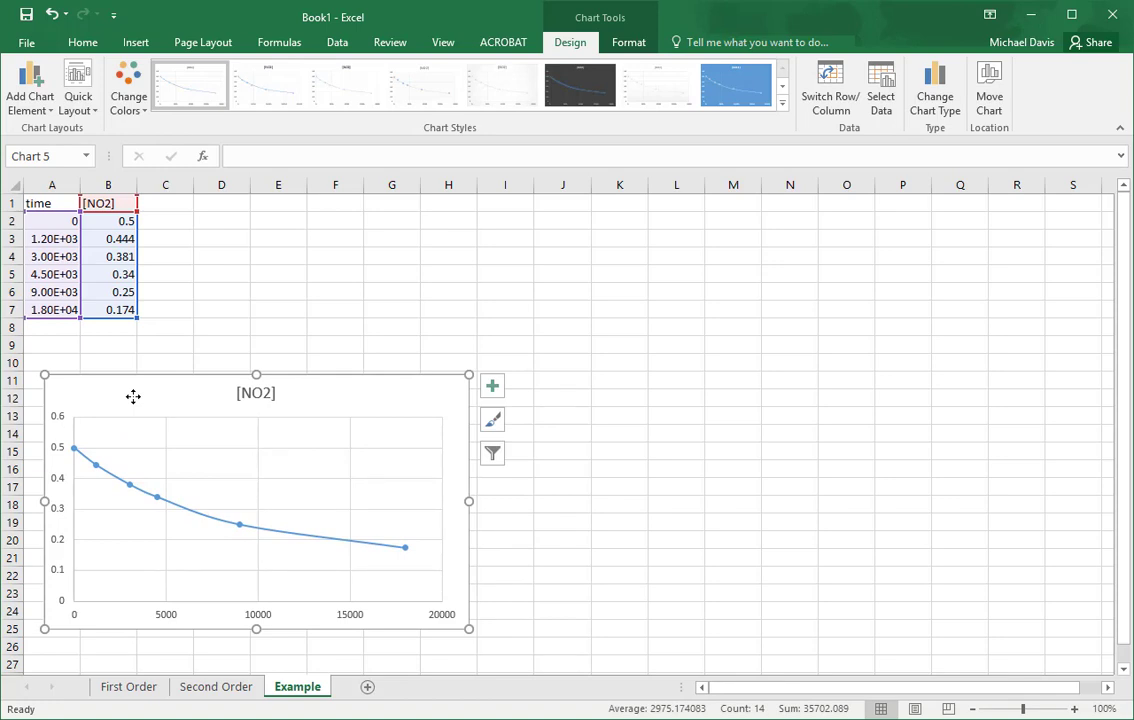
left_click(150, 358)
Step: Copy the time and [NO2] table in A1:B7 to the range starting at D1
left_click(60, 205)
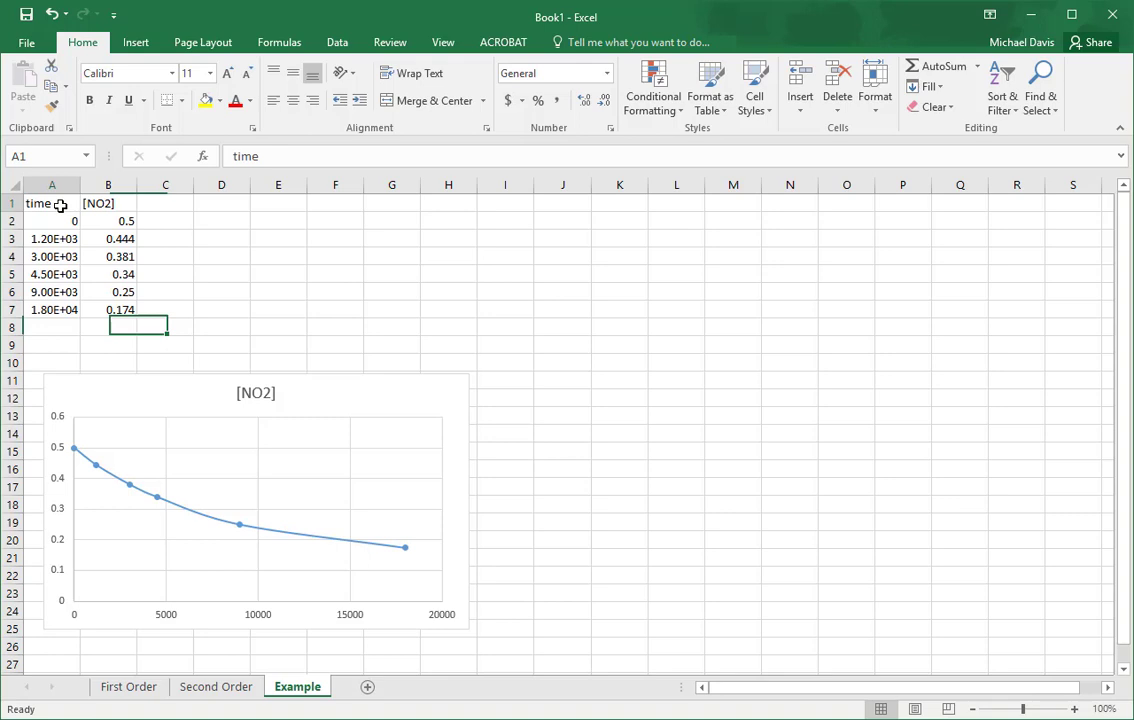
left_click_drag(60, 205, 111, 308)
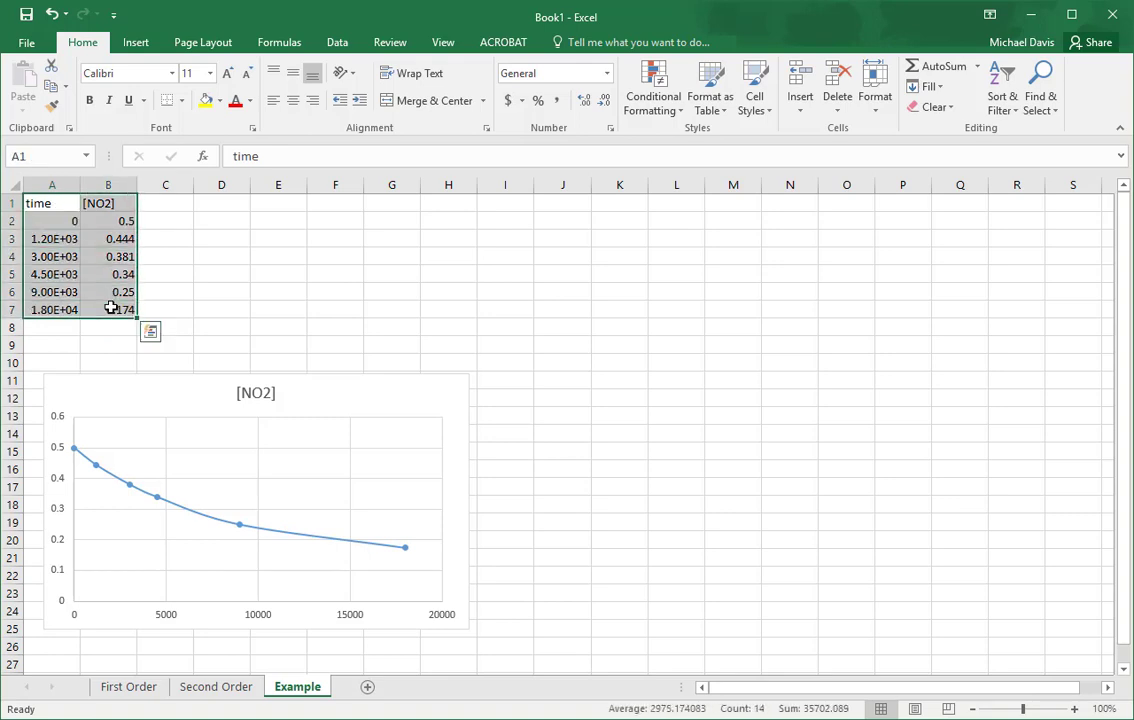
key("ctrl+c")
left_click(215, 204)
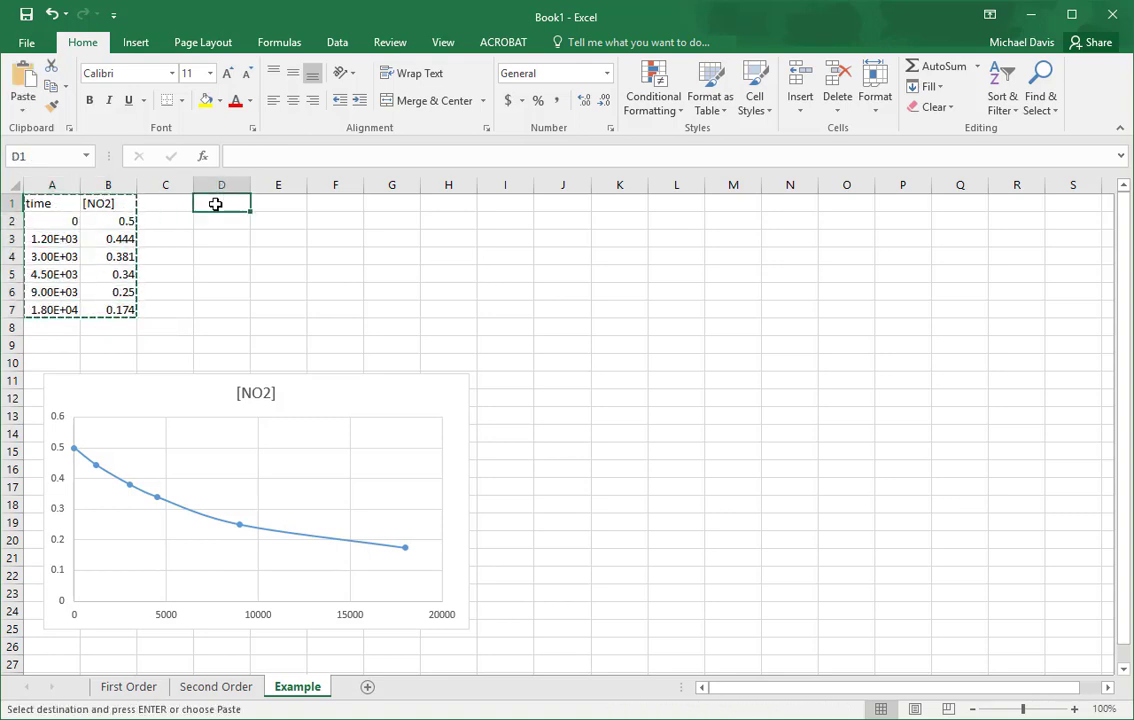
key("ctrl+v")
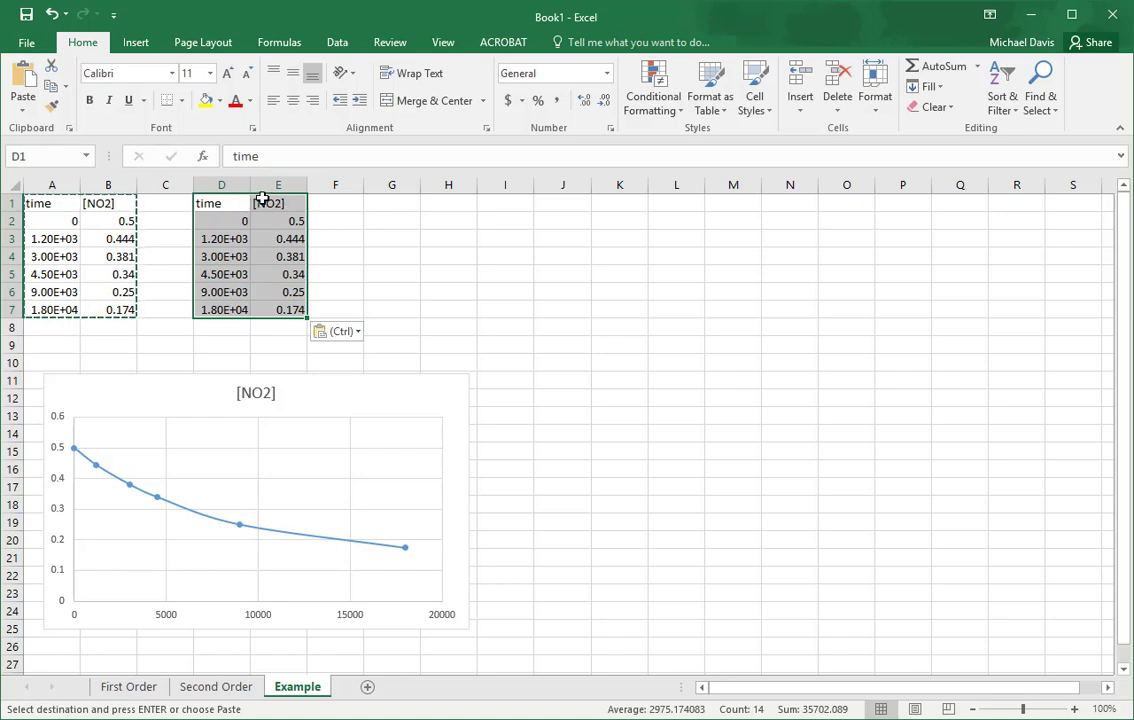
Step: Change the header in E1 of the copied table to ln[NO2]
left_click(262, 201)
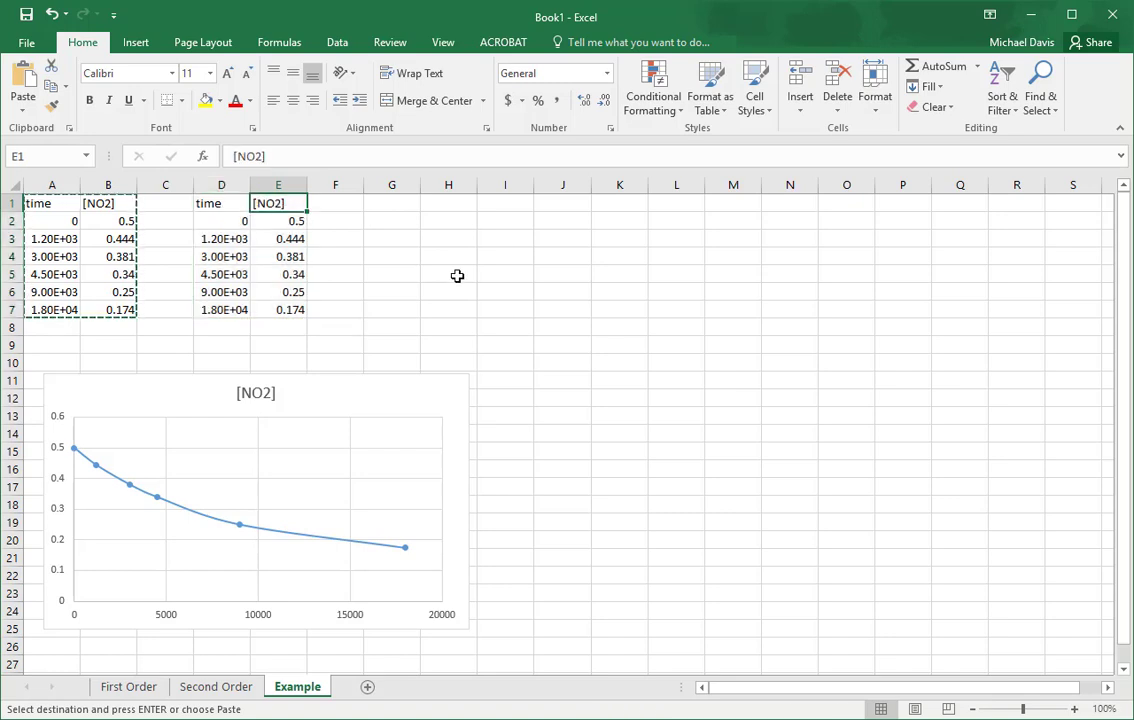
type("ln[")
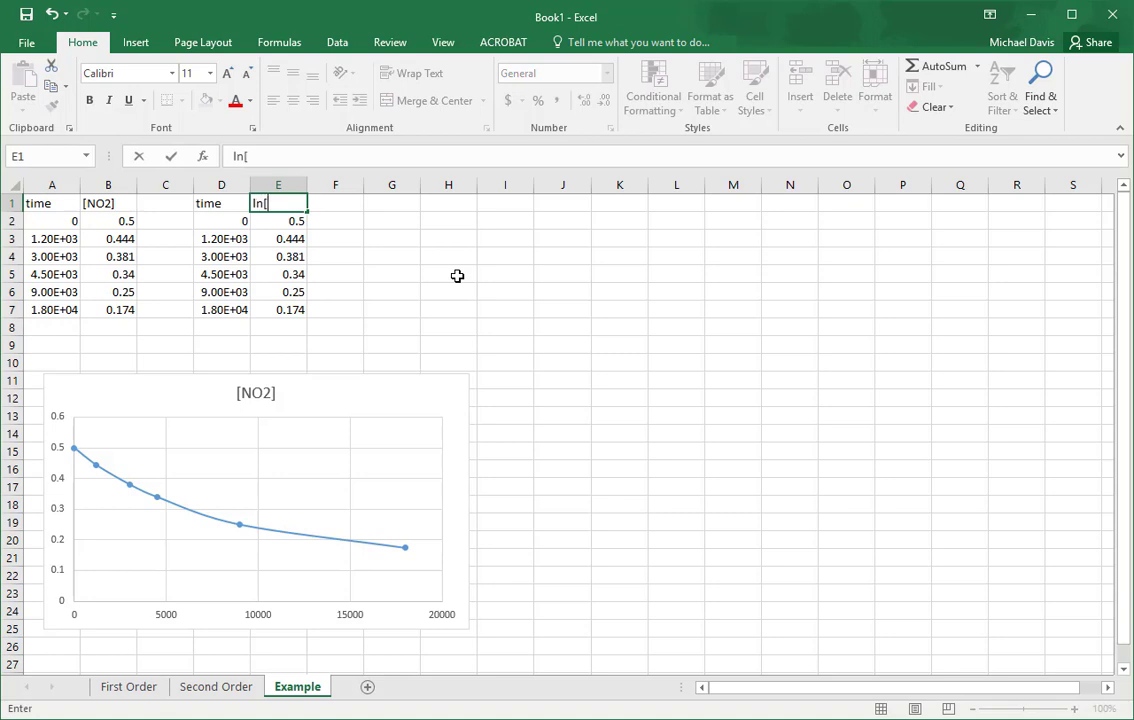
type("NO2]")
key("Return")
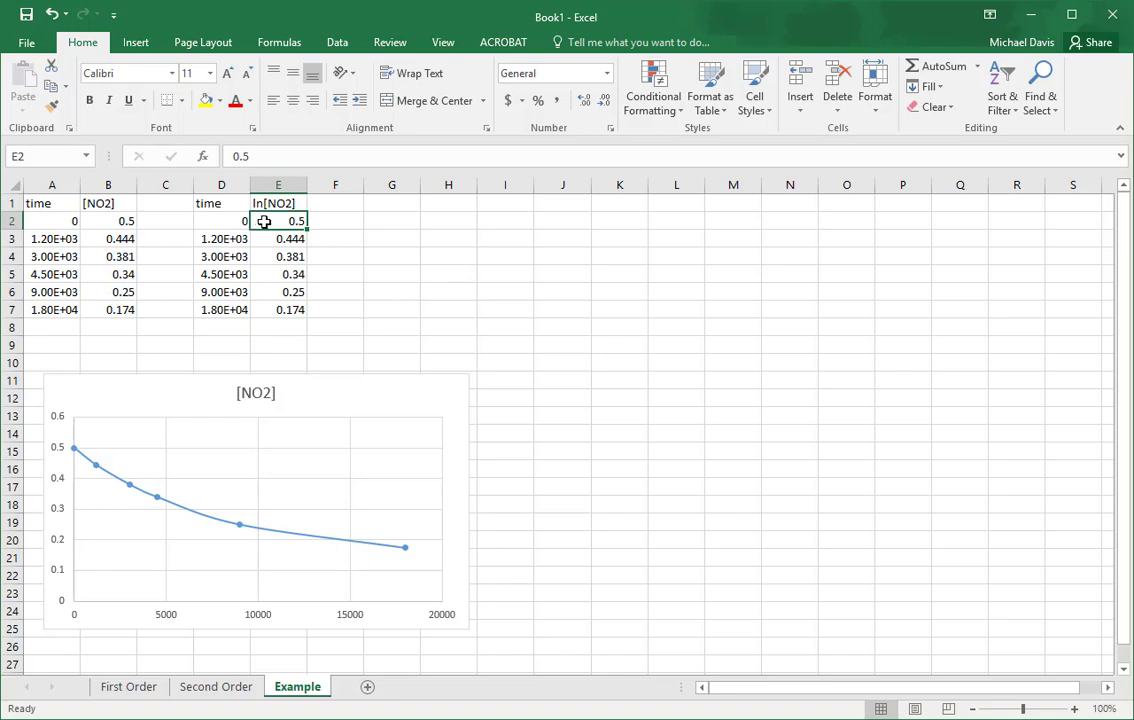
Step: Calculate the natural logarithm of the concentrations by entering =ln(B2) in E2 and filling it down to E7
type("=ln")
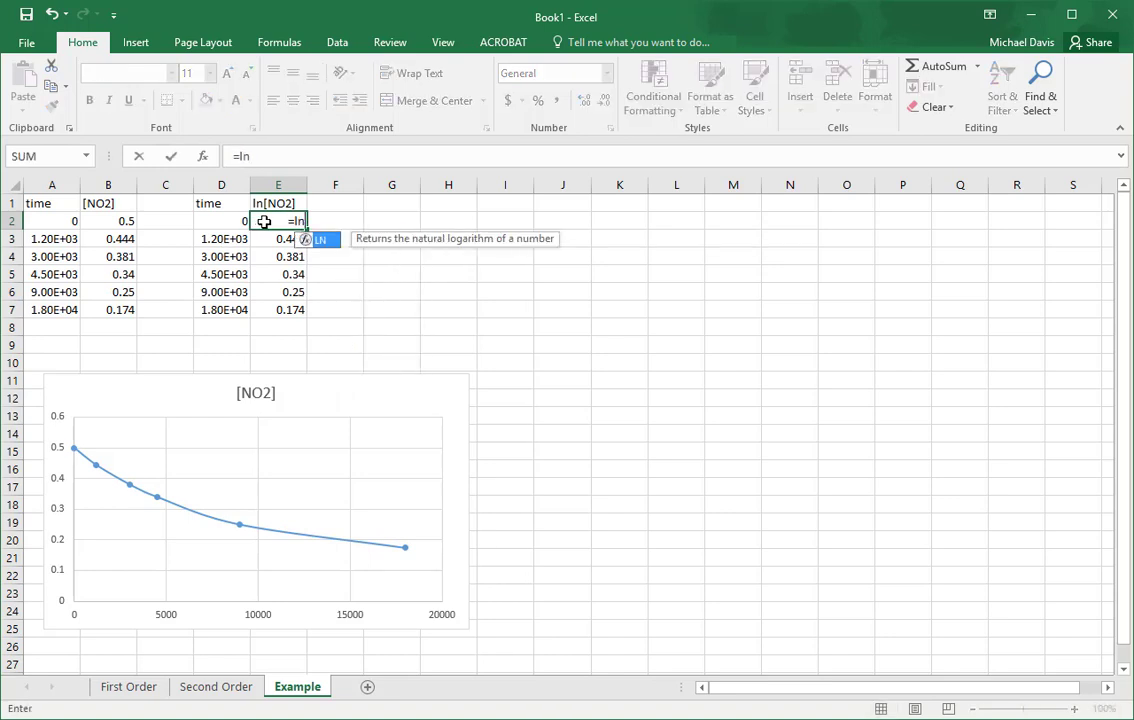
type("(")
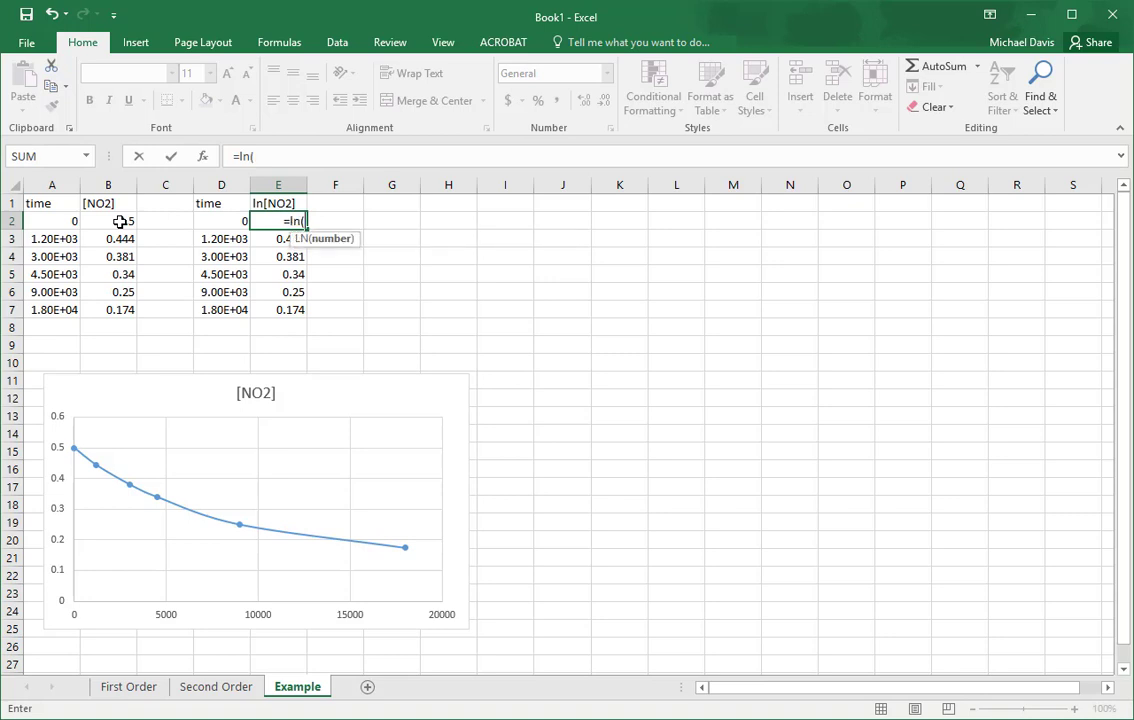
left_click(119, 221)
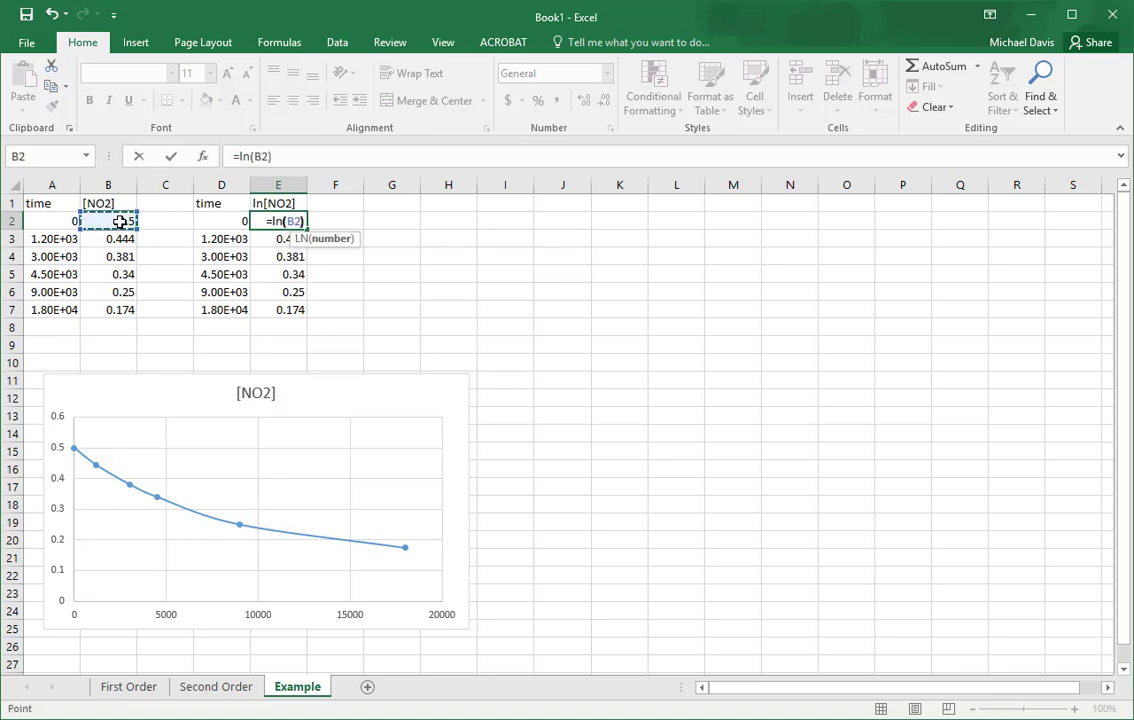
type(")")
key("Return")
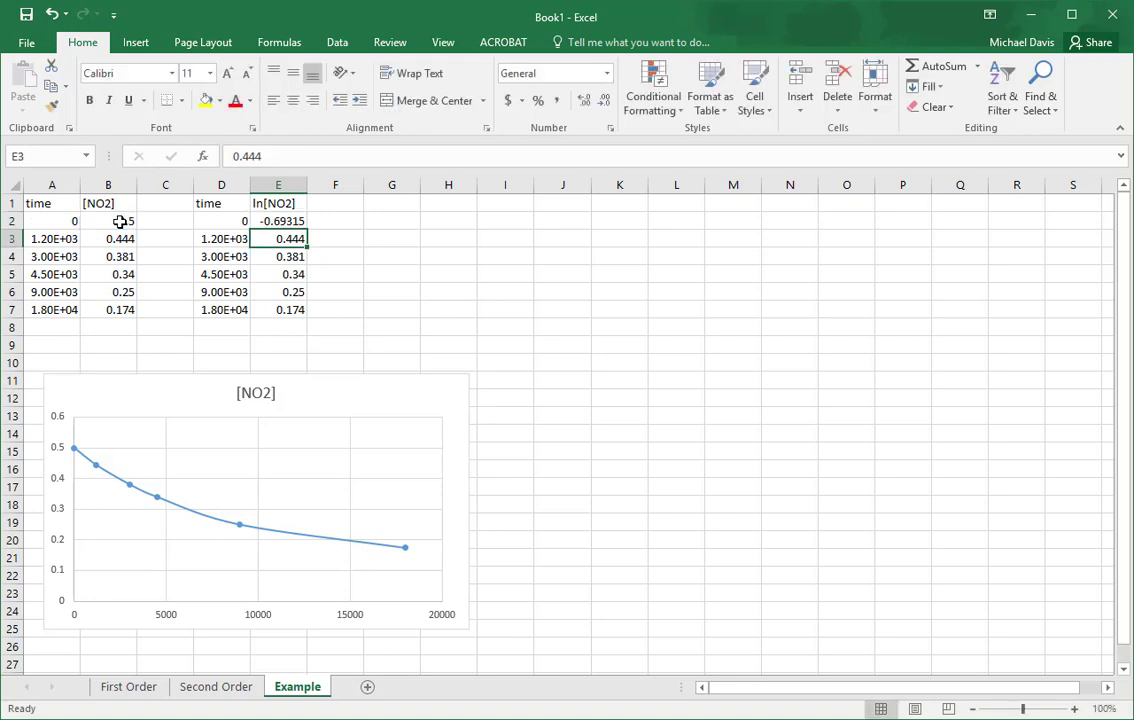
left_click(281, 221)
left_click_drag(307, 229, 303, 326)
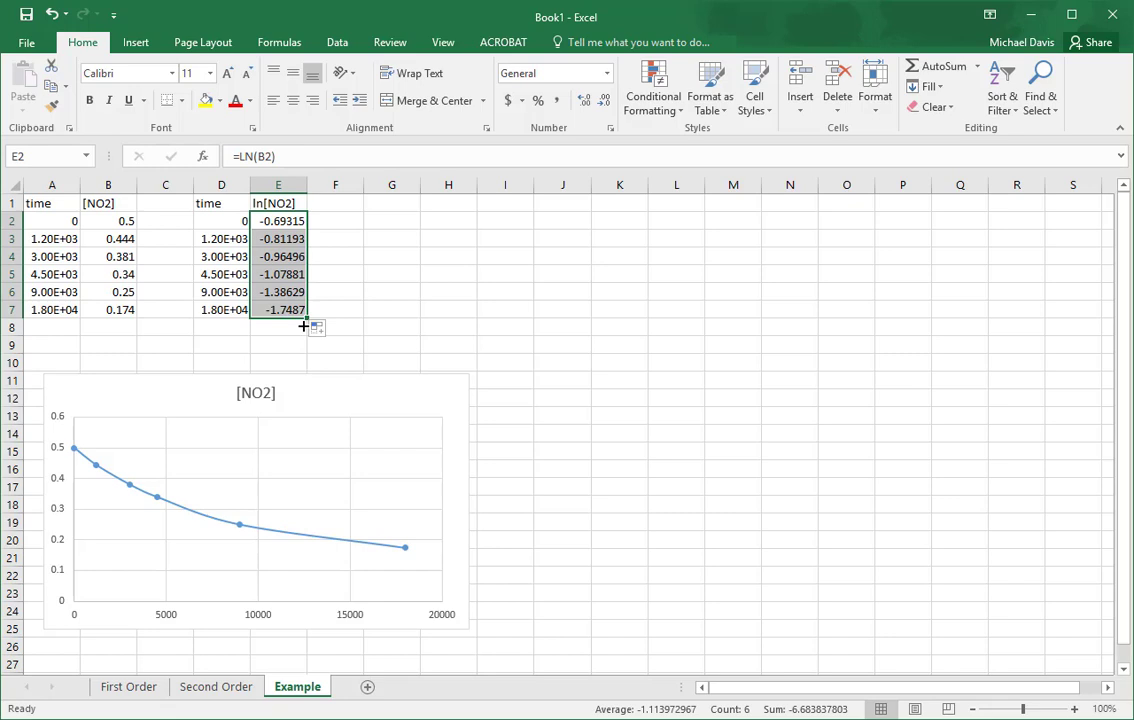
Step: Insert a scatter chart with smooth lines and markers from D1:E7 and move it over the [NO2] chart
left_click(241, 211)
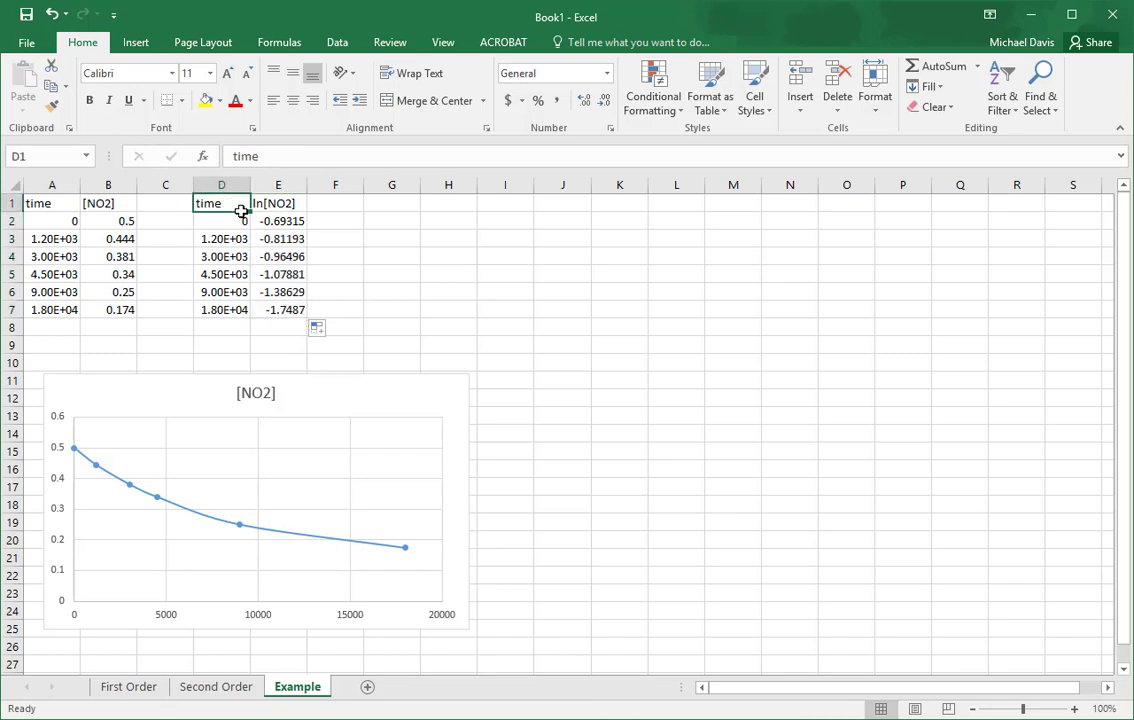
left_click_drag(241, 211, 262, 310)
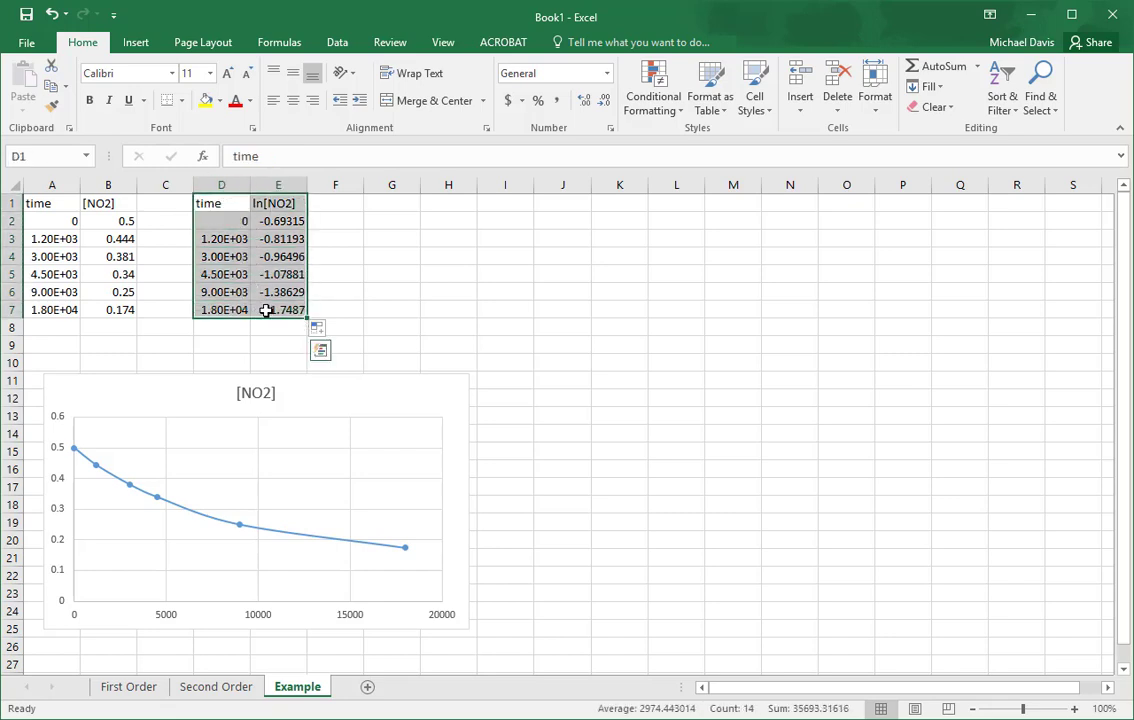
left_click(136, 42)
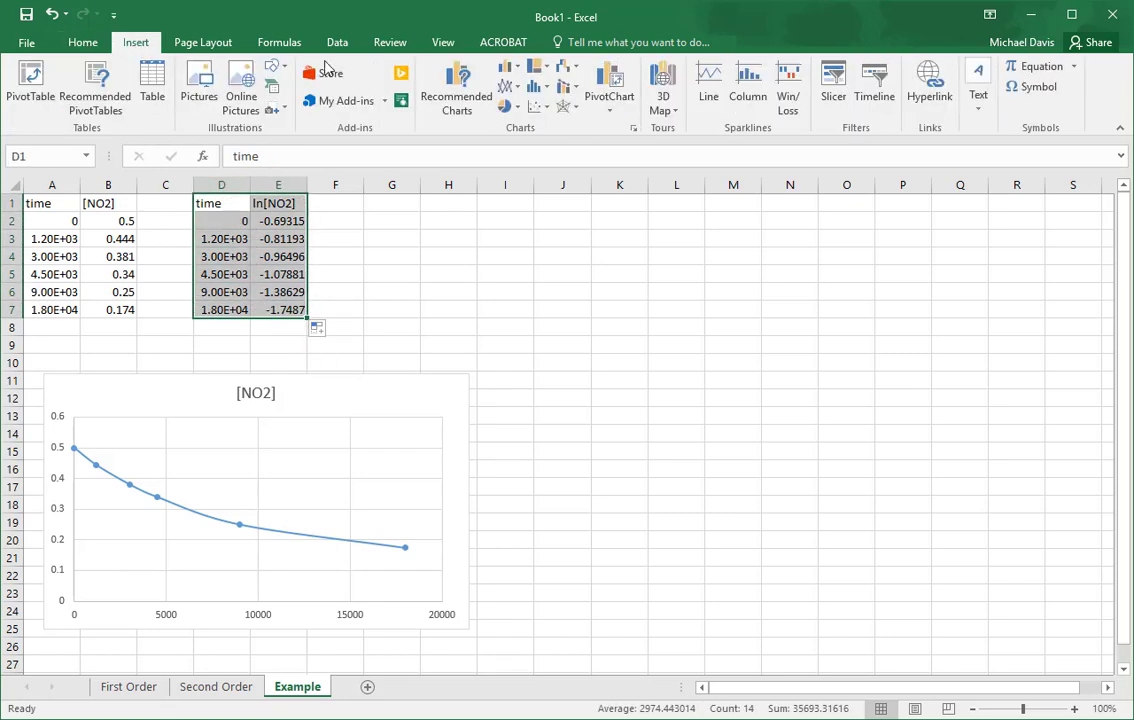
left_click(540, 106)
left_click(597, 160)
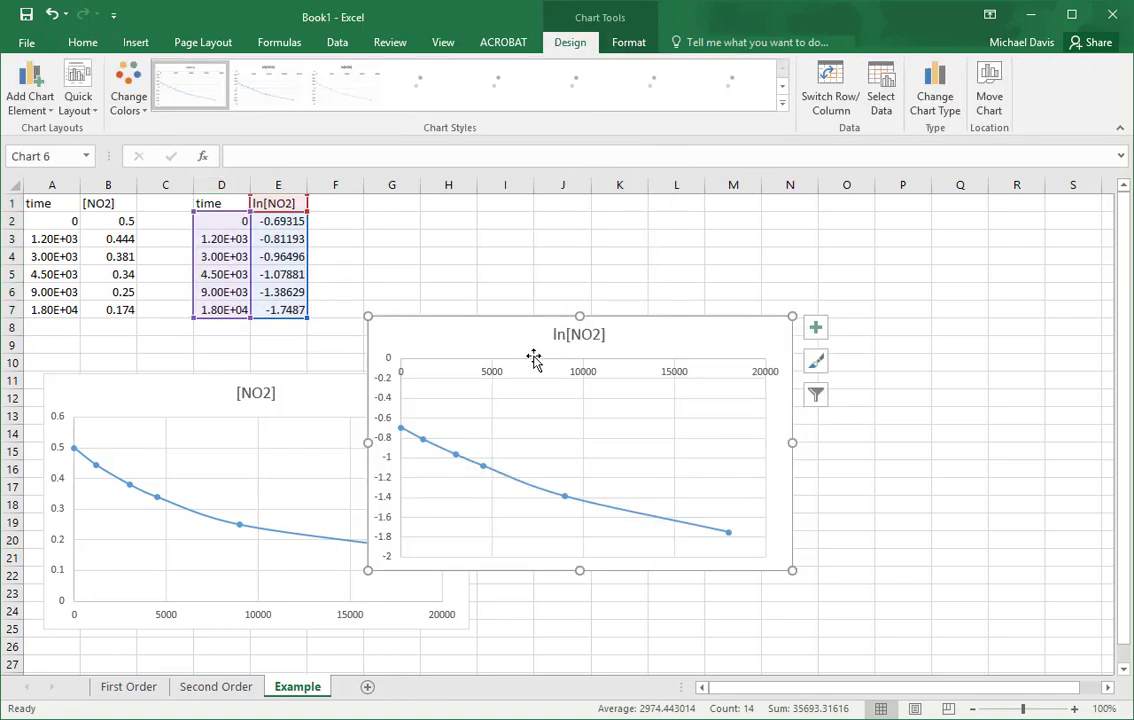
mouse_move(534, 360)
left_mouse_down()
mouse_move(527, 334)
mouse_move(397, 372)
mouse_move(616, 405)
mouse_move(602, 408)
mouse_move(622, 398)
mouse_move(246, 408)
left_mouse_up()
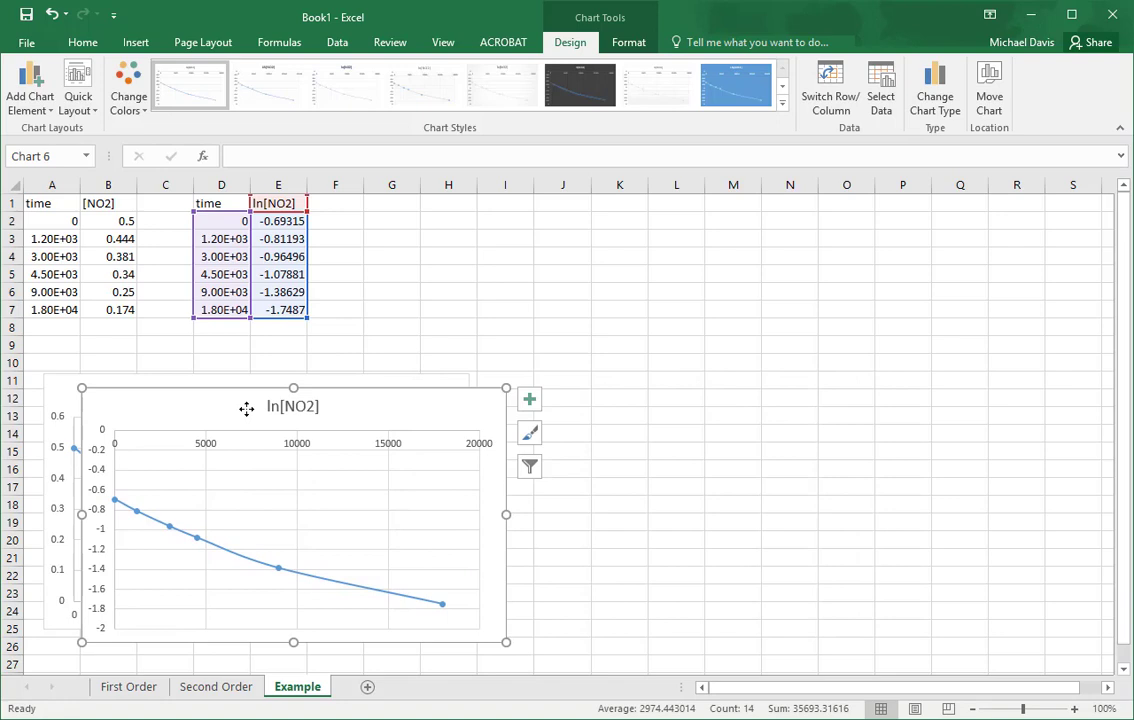
Step: Copy the original time and [NO2] table in A1:B7 to the range starting at G1
left_click(113, 205)
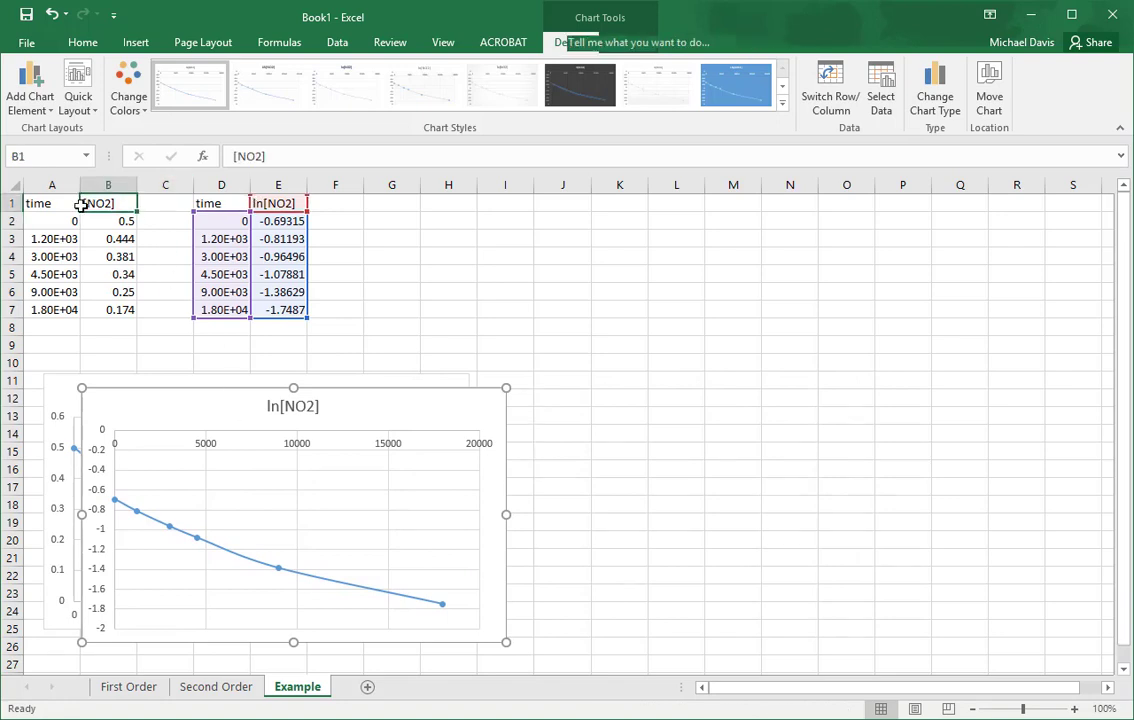
left_click_drag(70, 204, 116, 312)
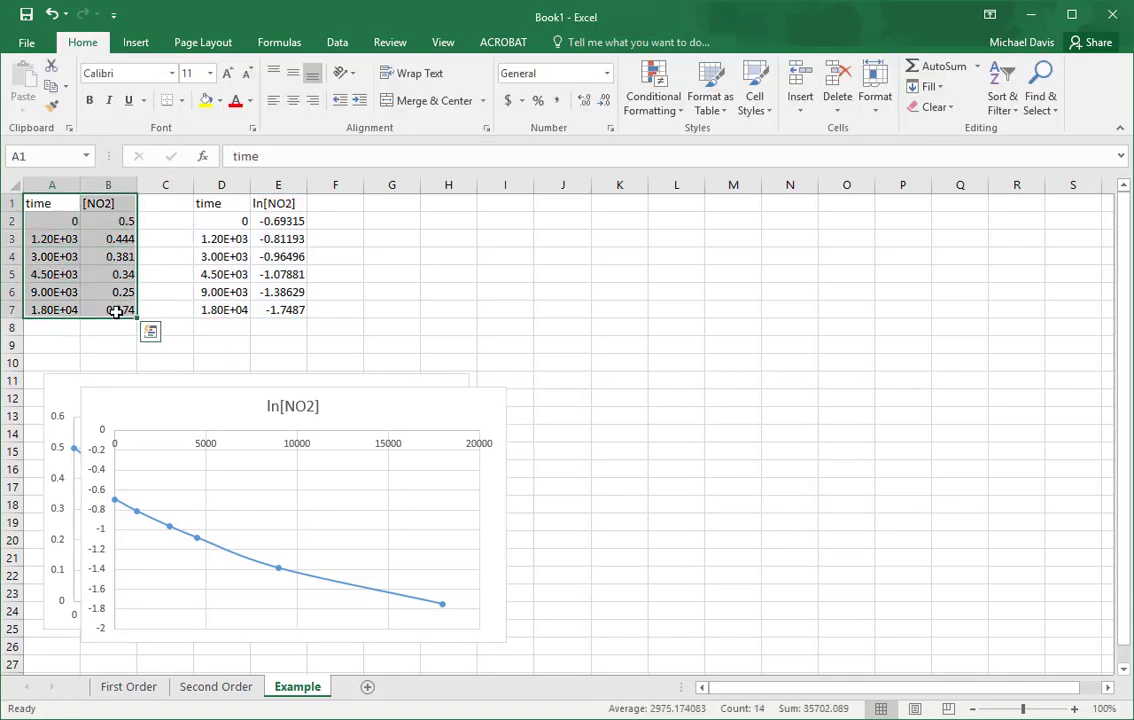
key("ctrl+c")
left_click(404, 202)
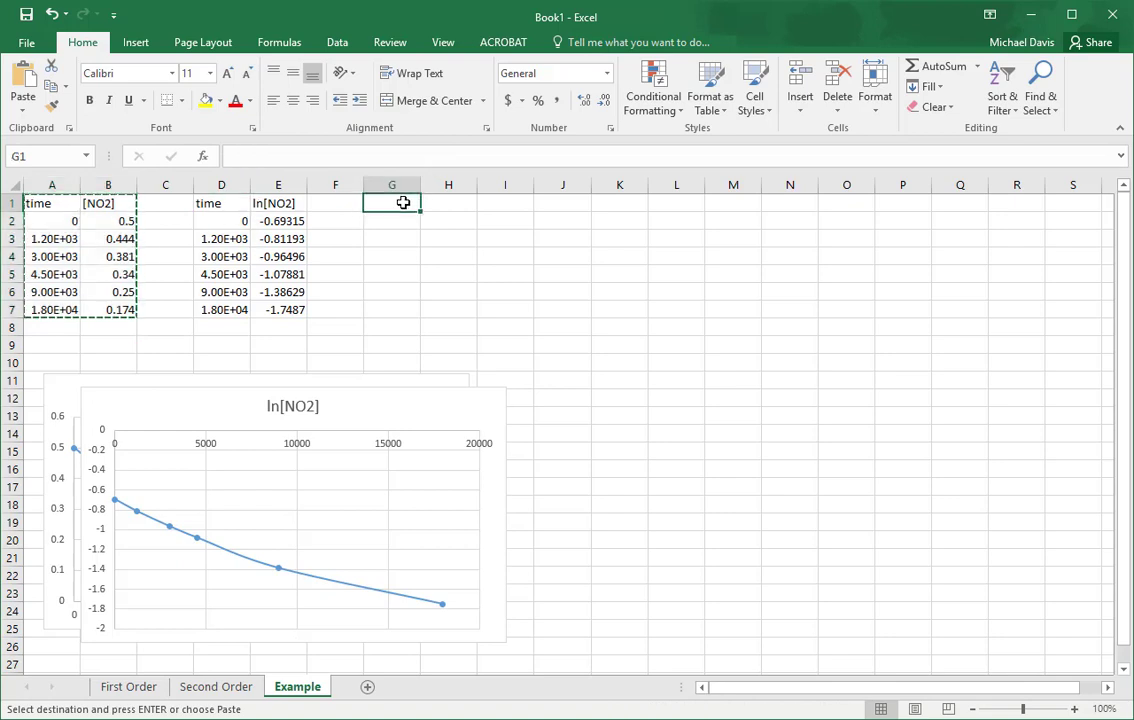
key("ctrl+v")
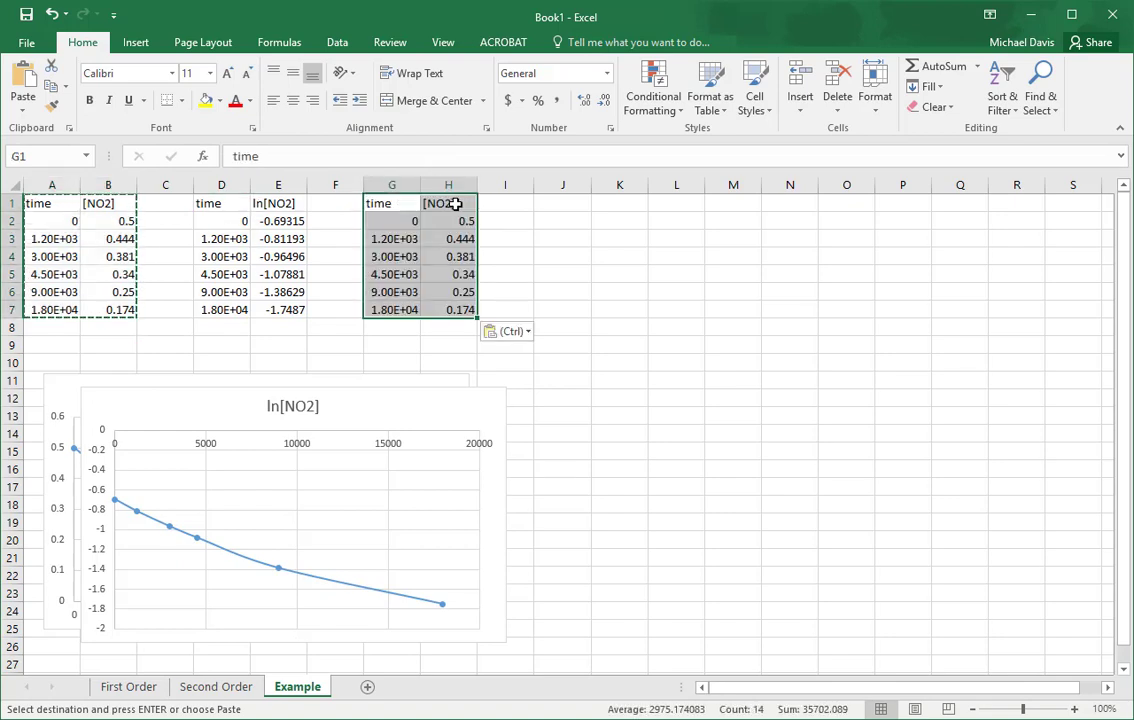
Step: Change the header in H1 of the third table to 1/[NO2]
left_click(455, 203)
type("1/")
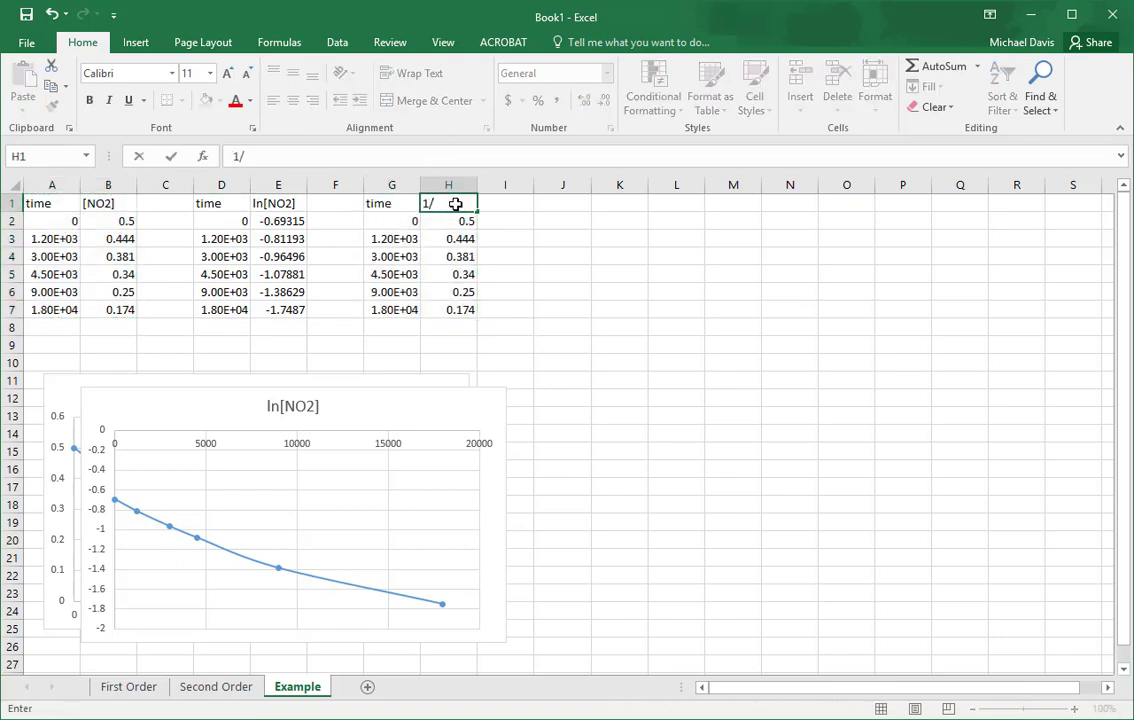
type("[no")
key("BackSpace")
key("BackSpace")
type("NO2]")
key("Return")
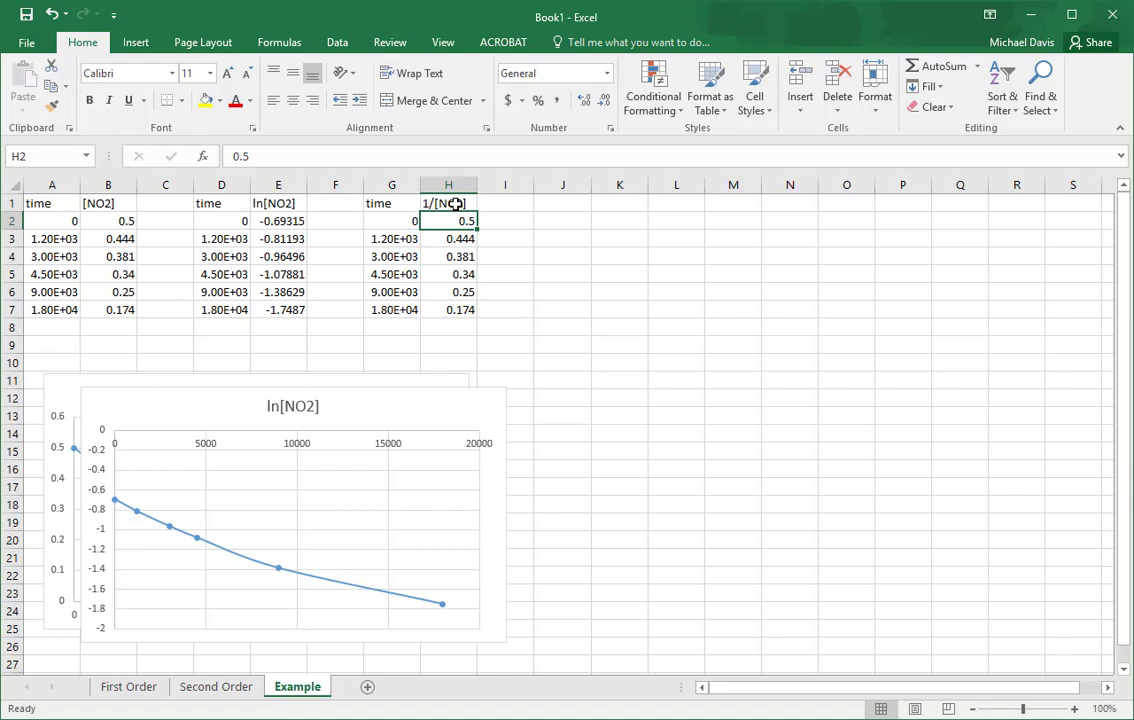
Step: Calculate the reciprocal concentrations by entering =1/B2 in H2 and filling it down to H7
type("=")
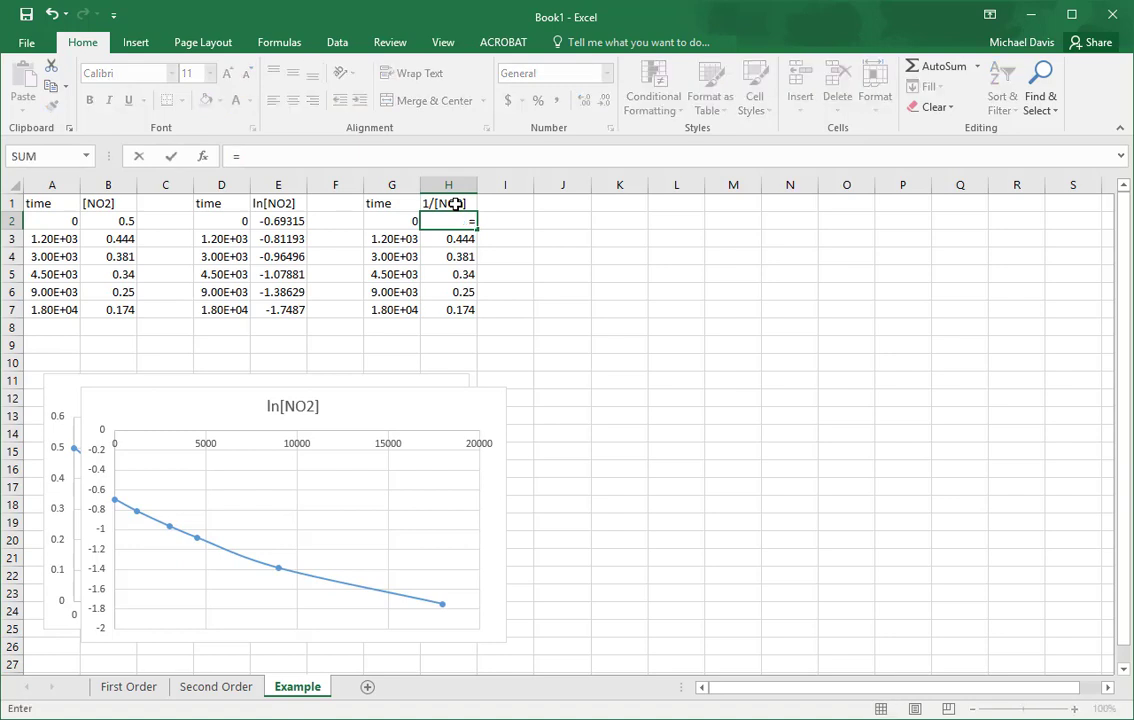
type("1/")
left_click(104, 219)
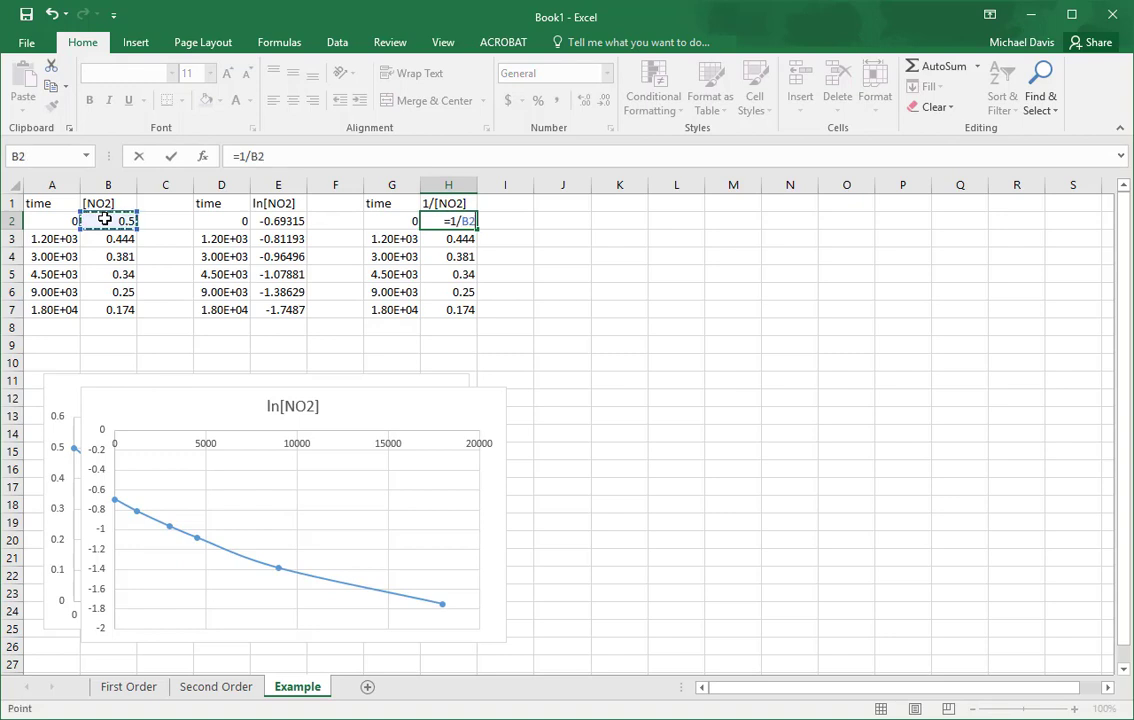
key("Return")
left_click(445, 220)
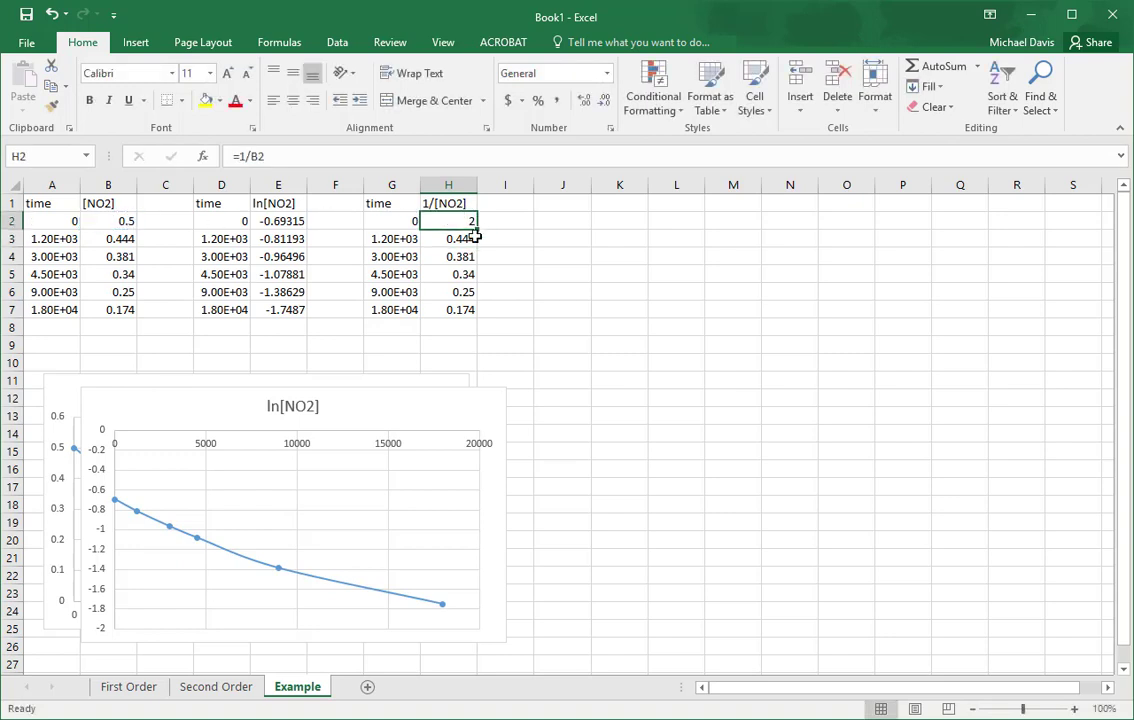
left_click_drag(479, 232, 476, 312)
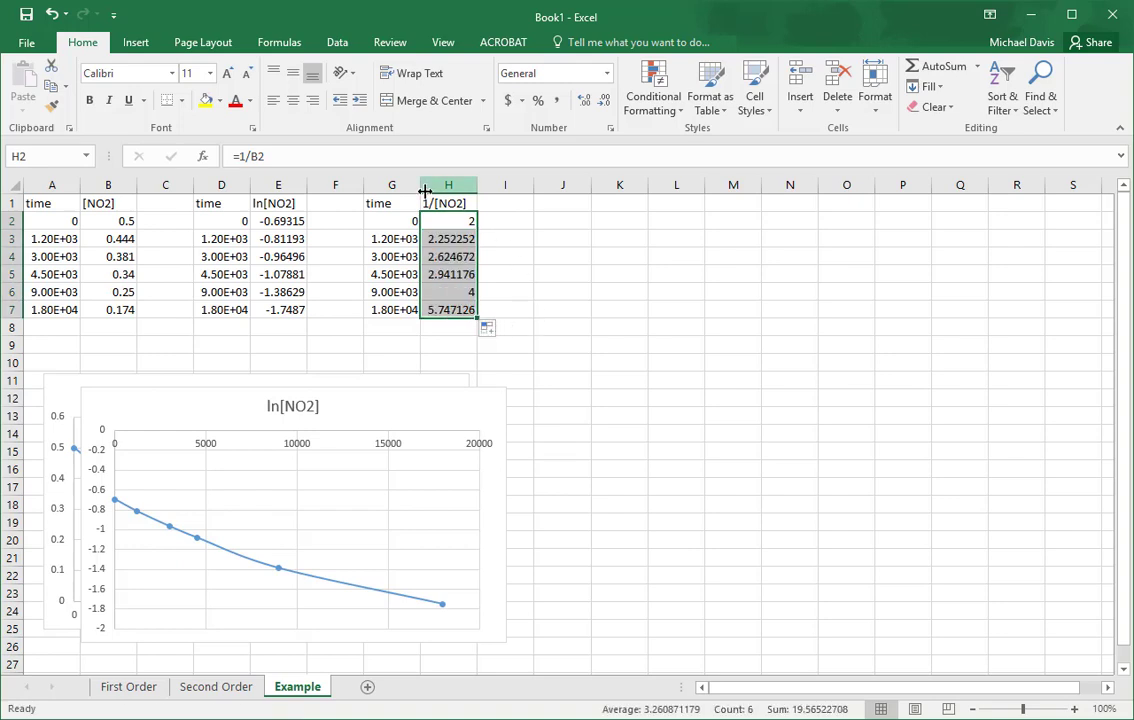
Step: Insert a scatter chart with smooth lines and markers from G1:H7 and move it so it partly overlaps the ln[NO2] chart
left_click_drag(387, 205, 440, 309)
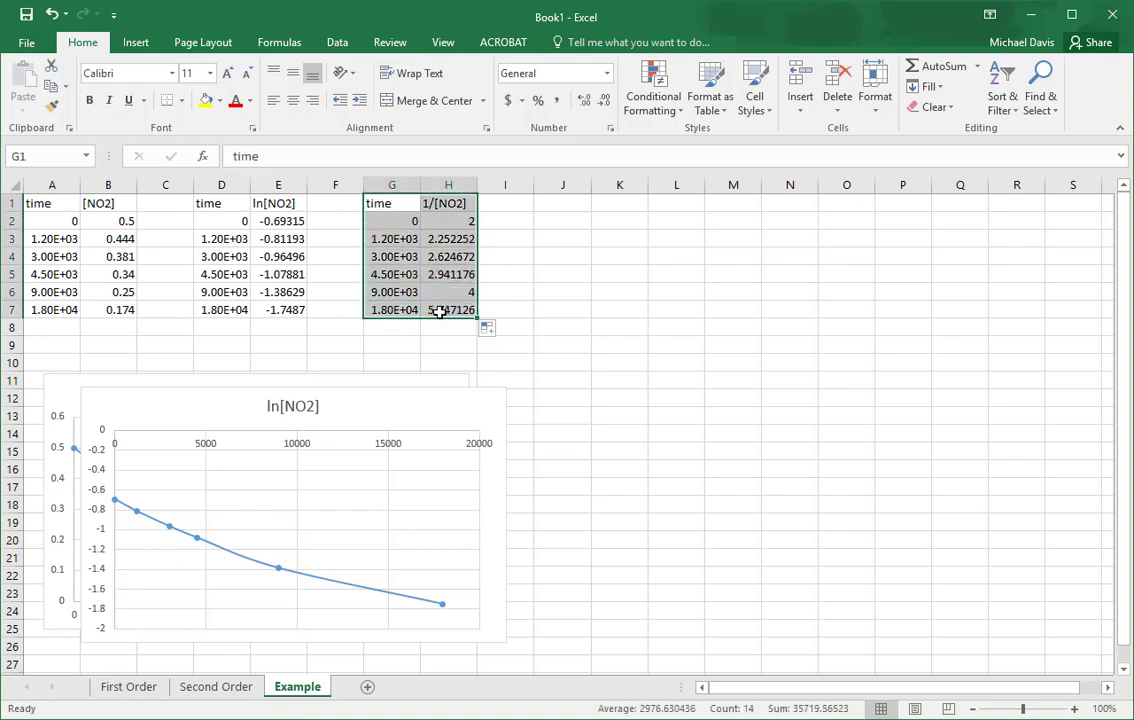
left_click(136, 44)
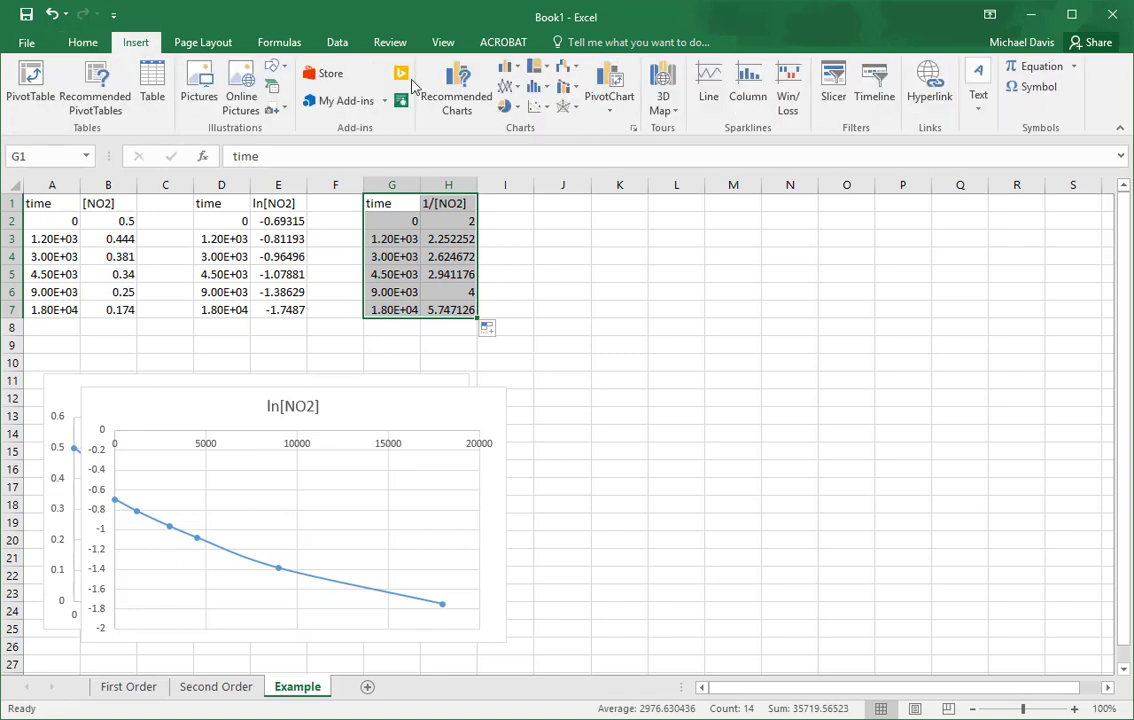
left_click(540, 106)
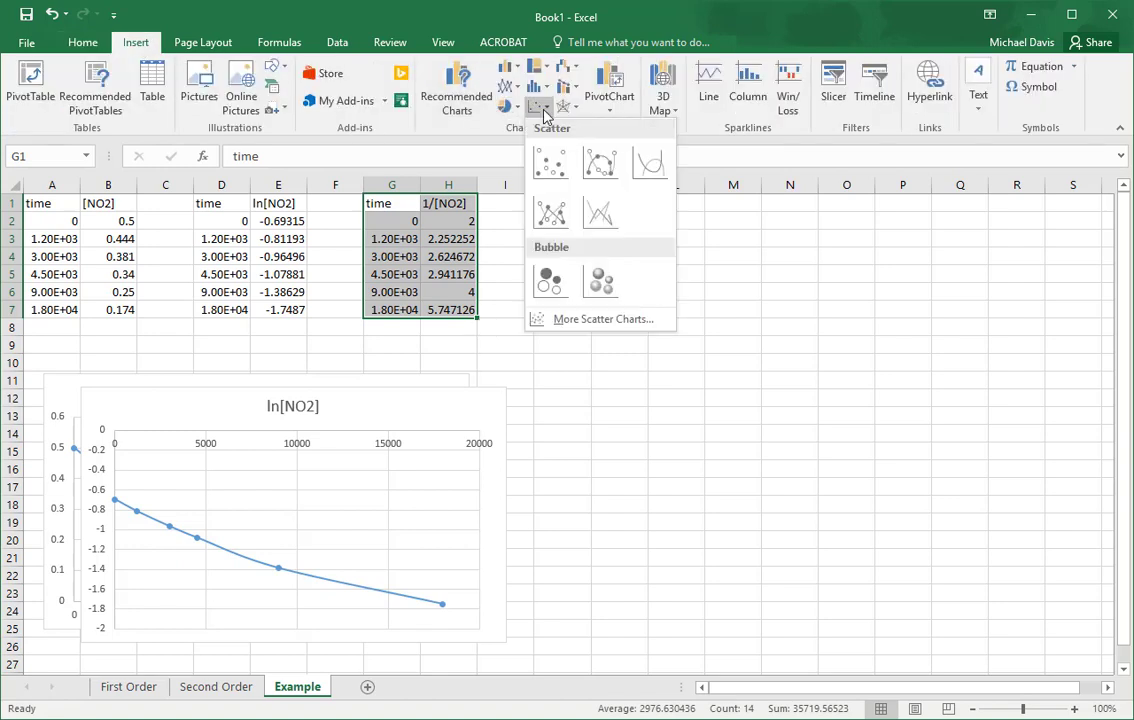
left_click(600, 160)
mouse_move(521, 337)
left_mouse_down()
mouse_move(453, 392)
mouse_move(396, 412)
left_mouse_up()
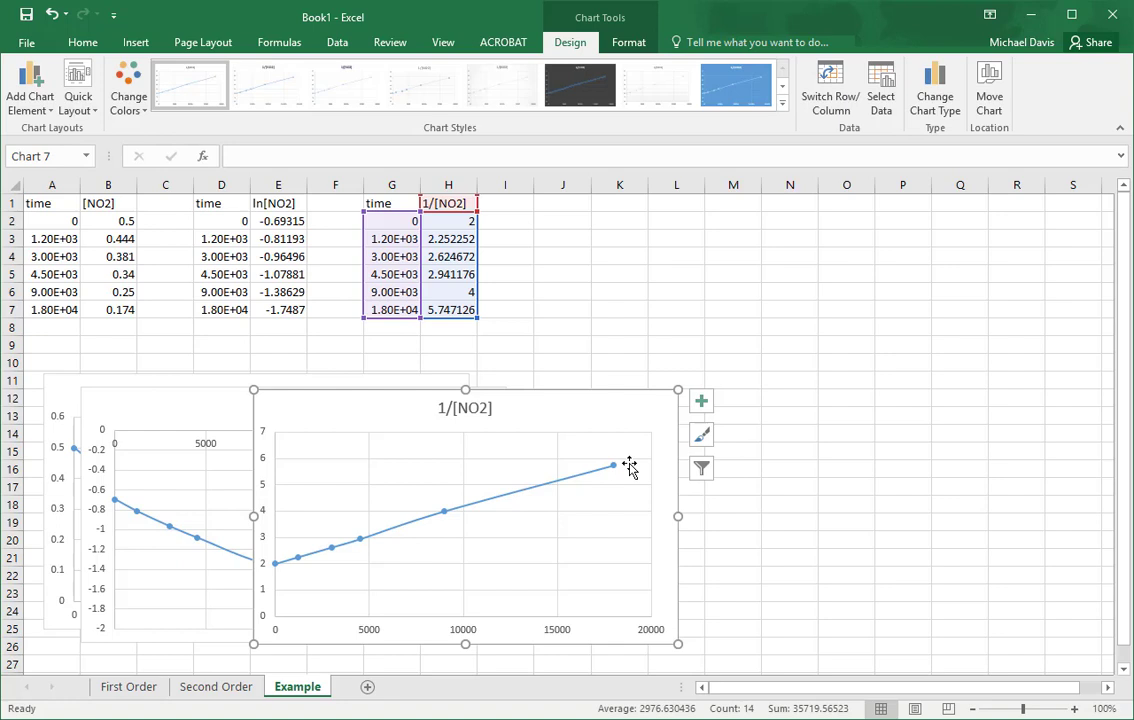
Step: Enter the label slope in cell J2
left_click(552, 226)
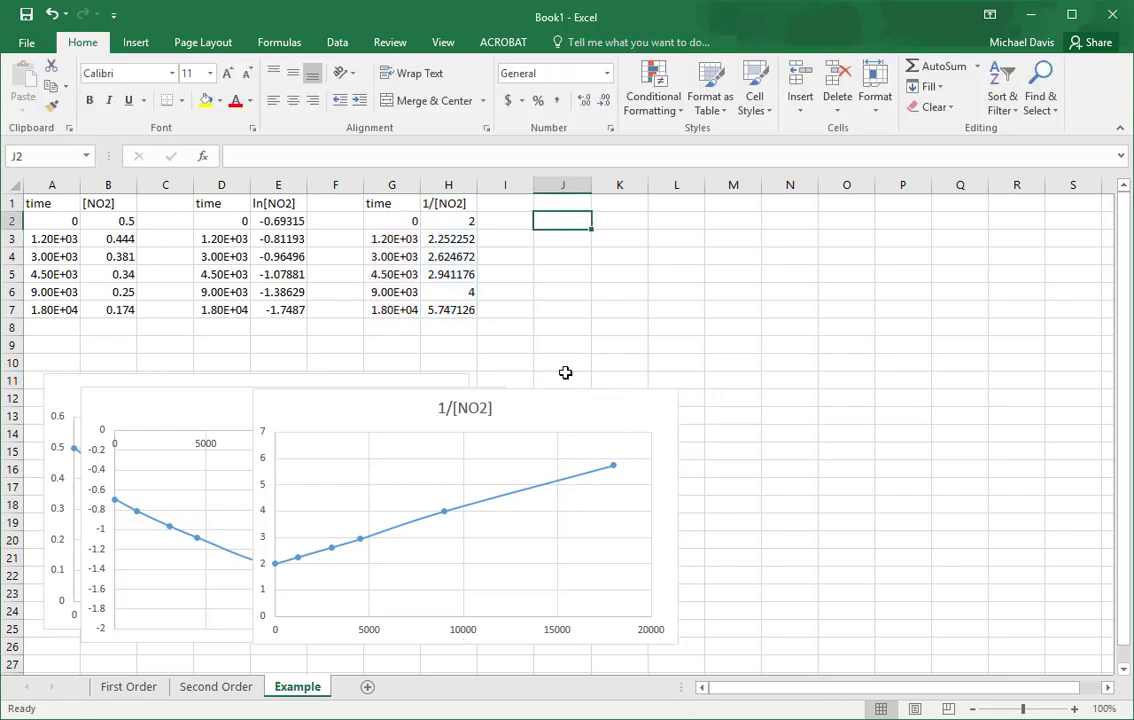
mouse_move(405, 536)
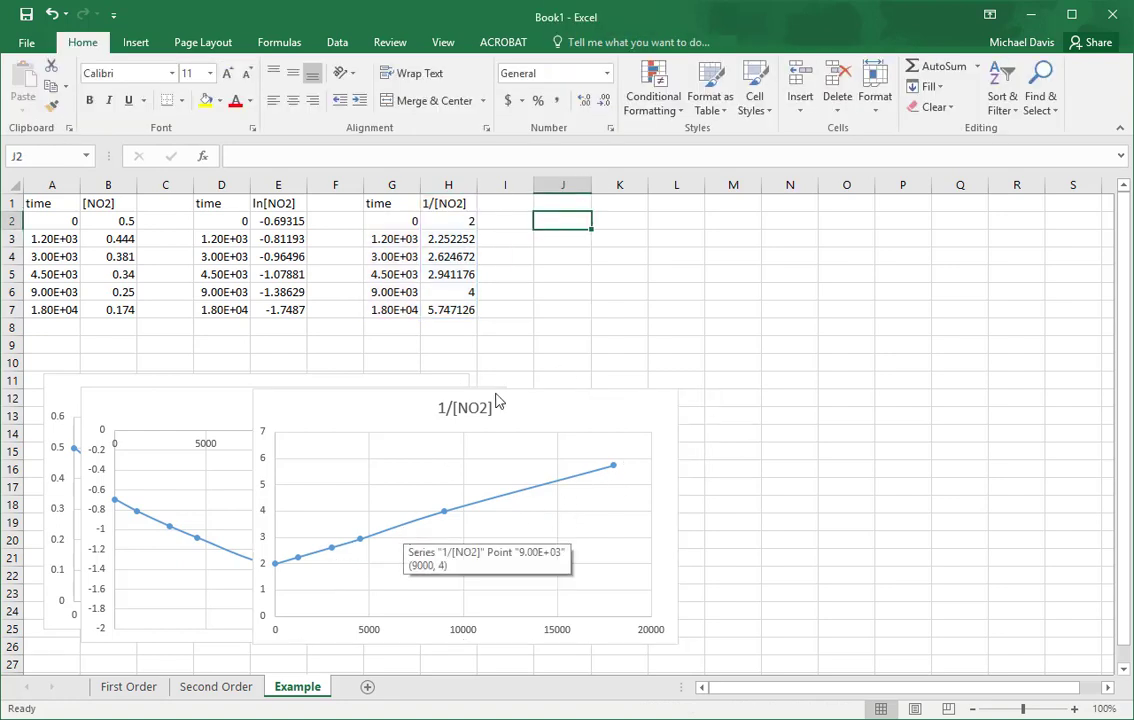
type("slope")
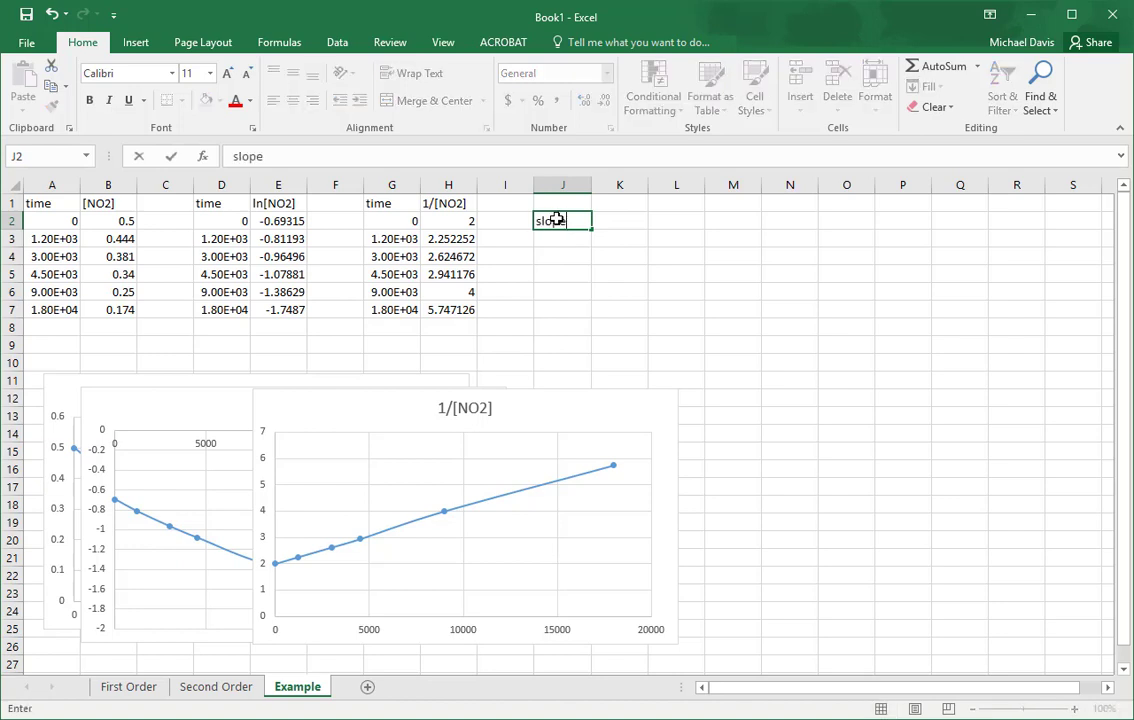
key("Return")
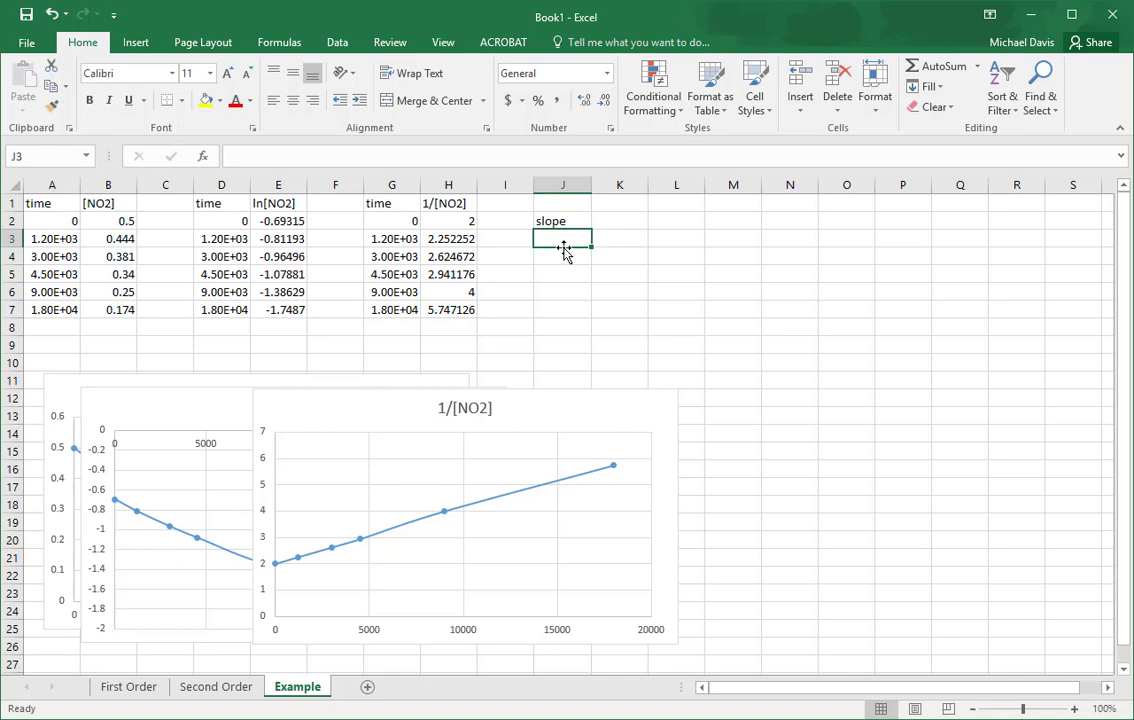
Step: Calculate the slope of 1/[NO2] against time in J3 with =SLOPE(H2:H7,G2:G7) and widen column J slightly to show more digits
type("=slop")
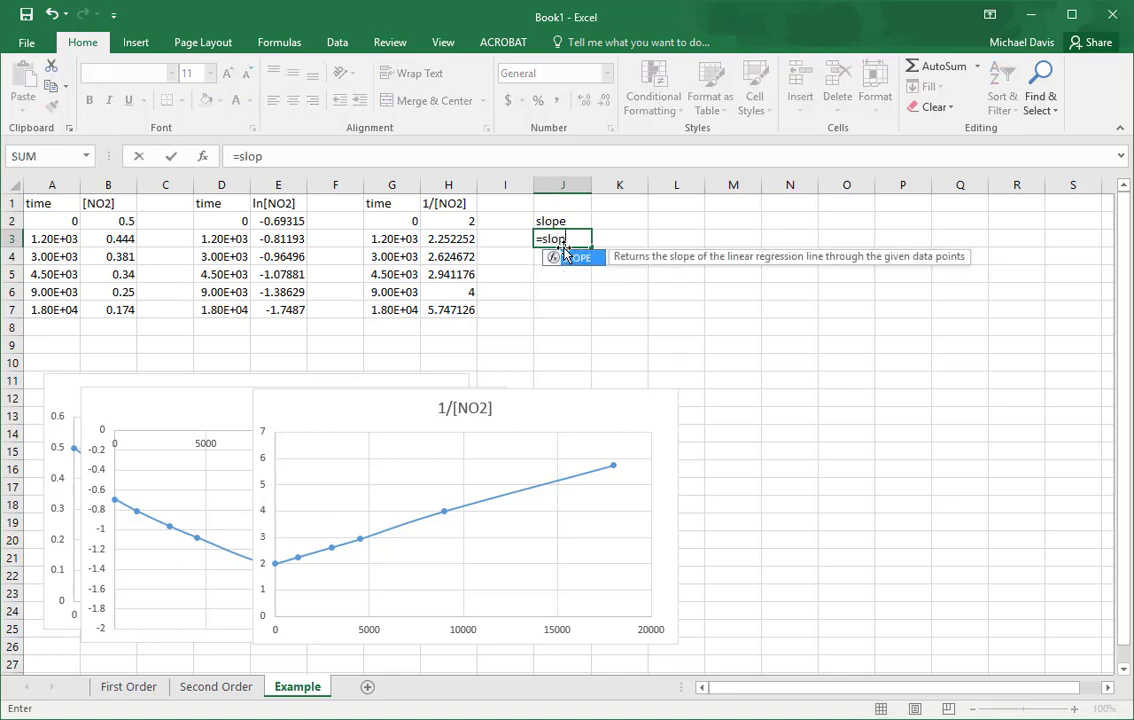
type("e(")
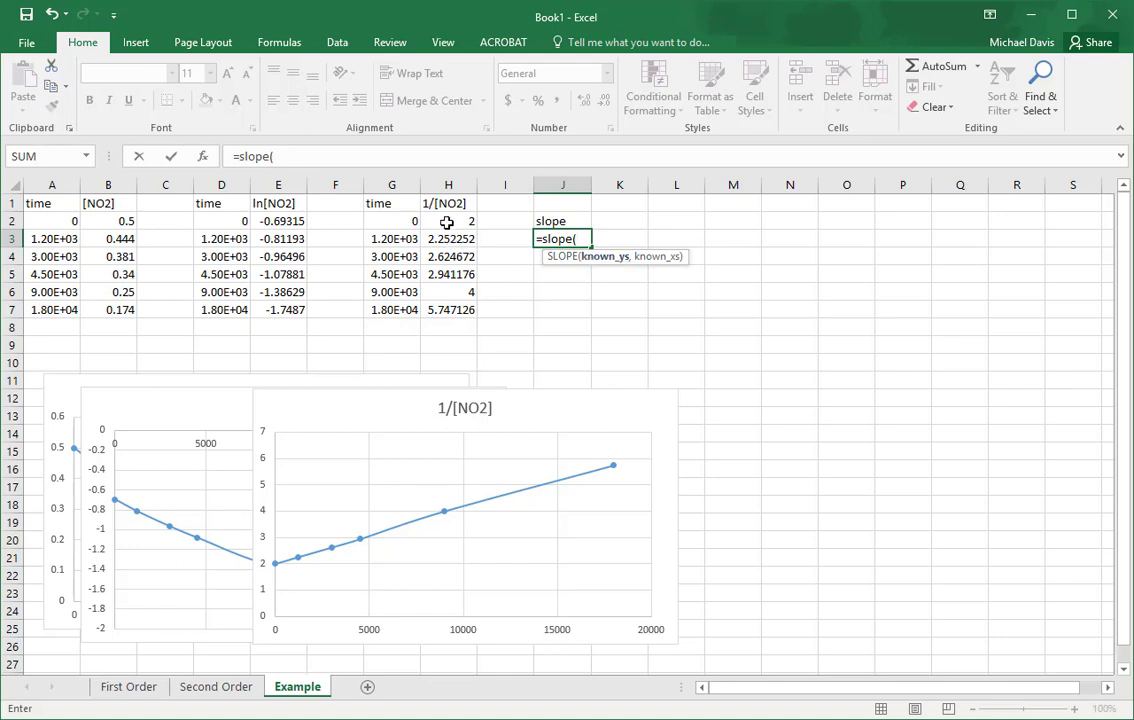
left_click_drag(450, 221, 446, 306)
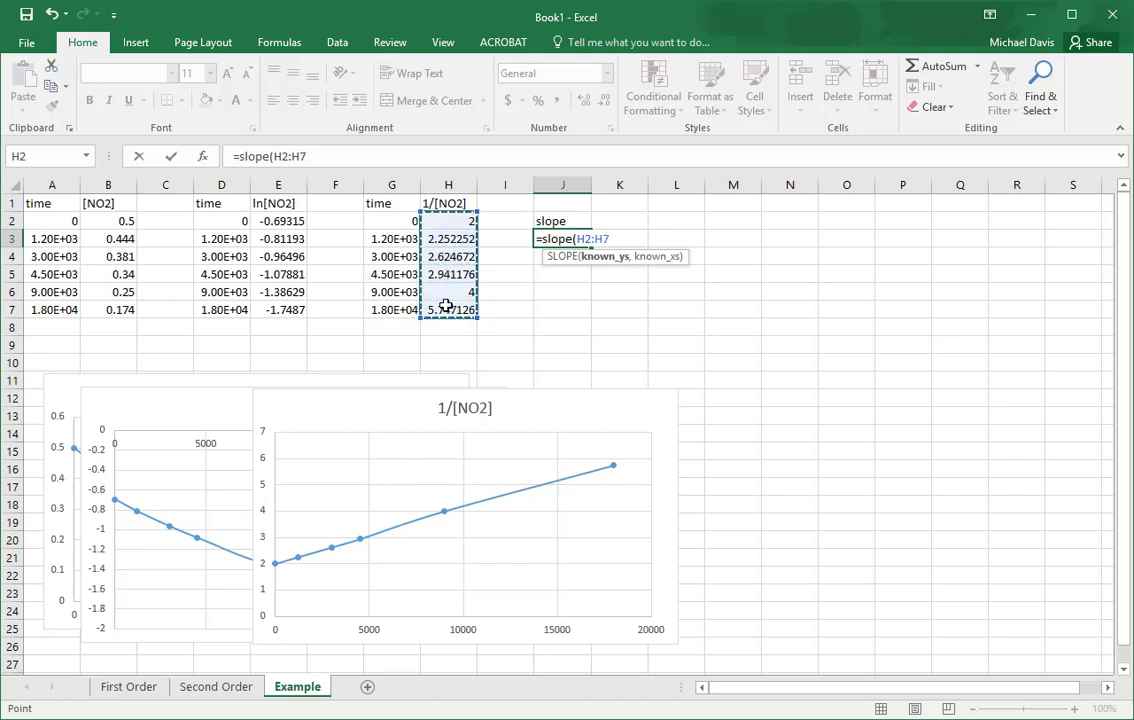
type(",")
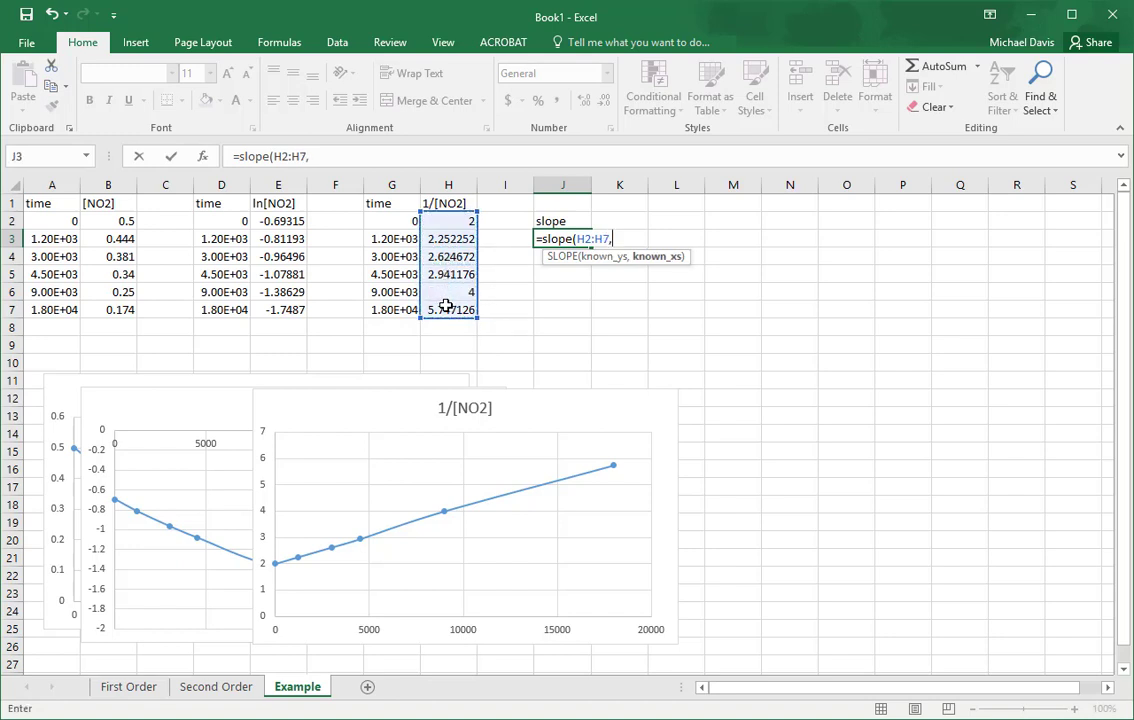
left_click_drag(398, 221, 397, 310)
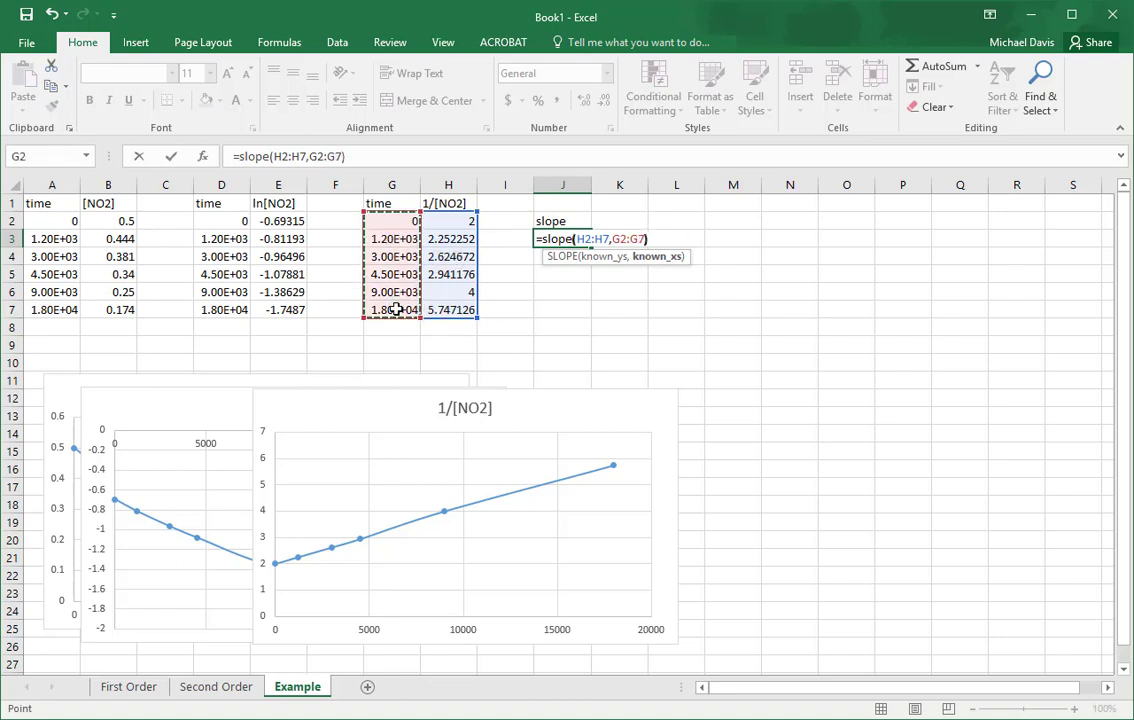
key("Return")
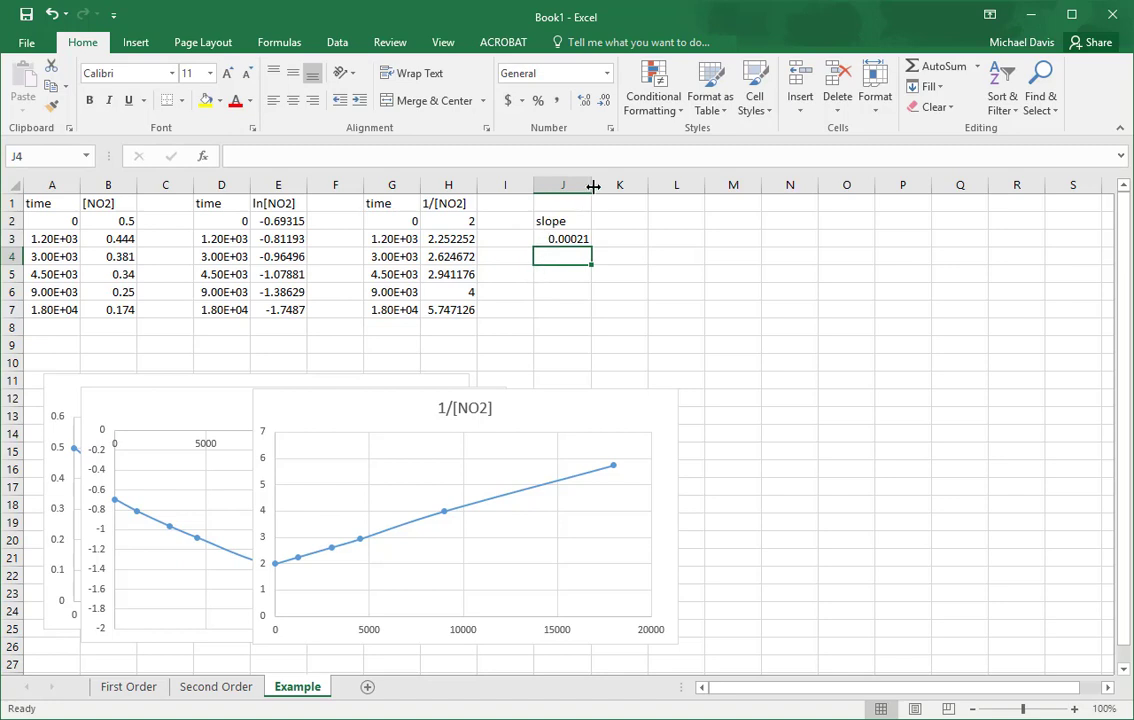
left_click_drag(592, 186, 605, 188)
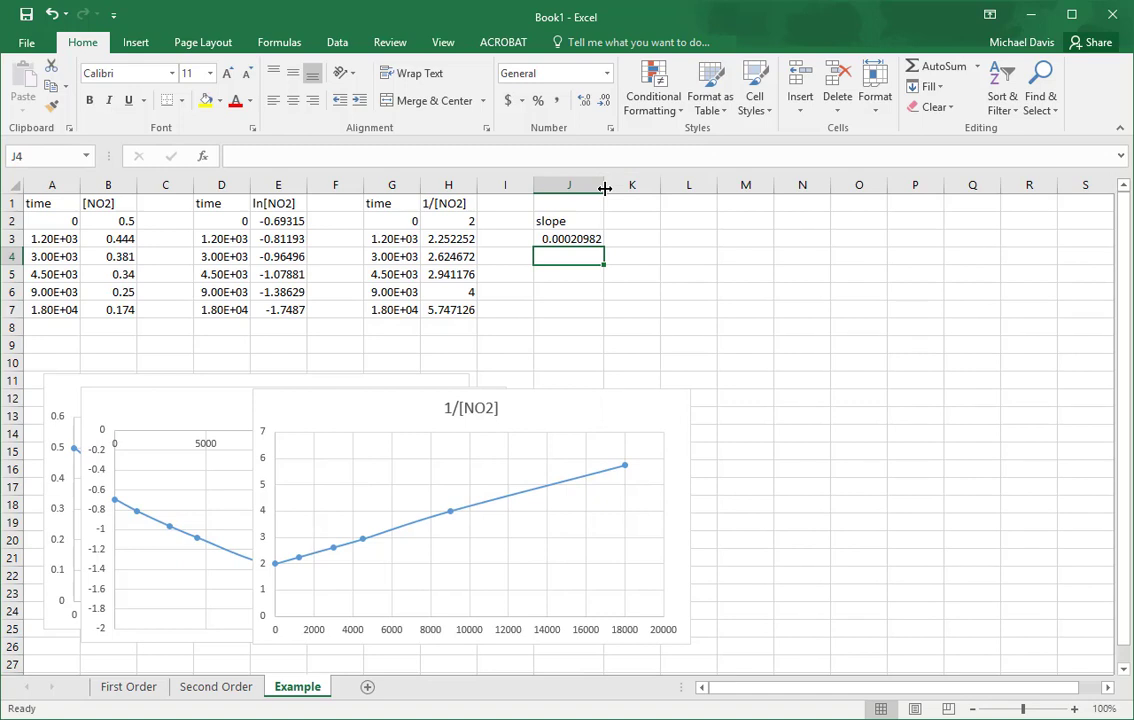
left_click(583, 240)
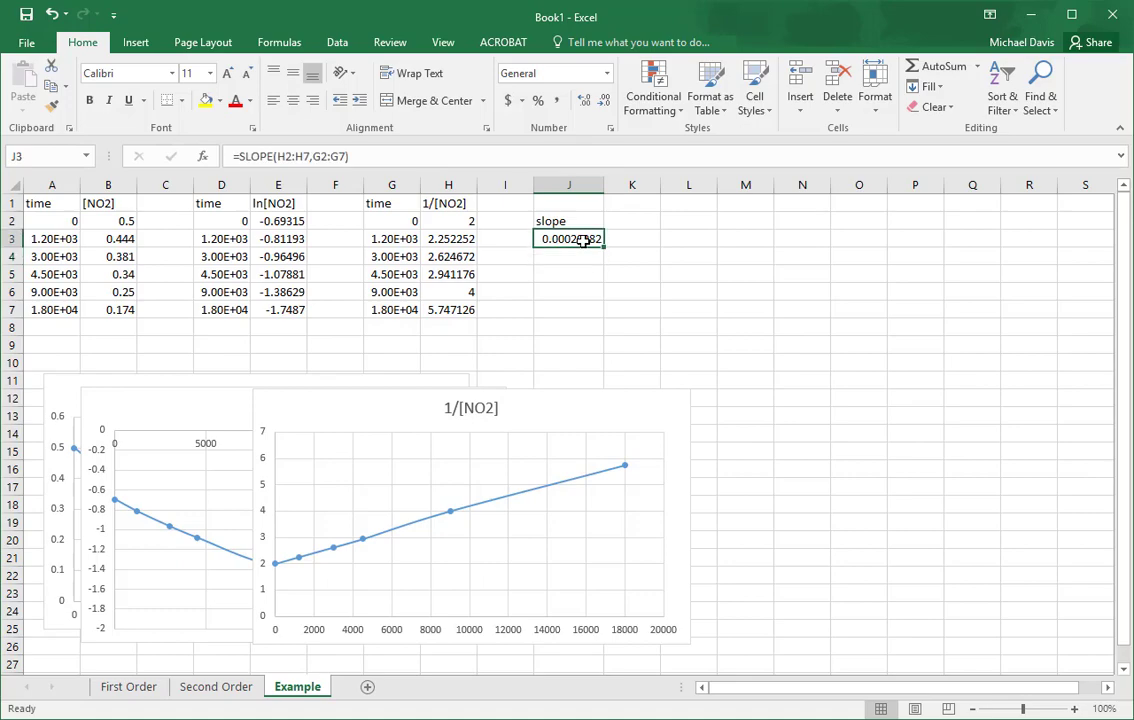